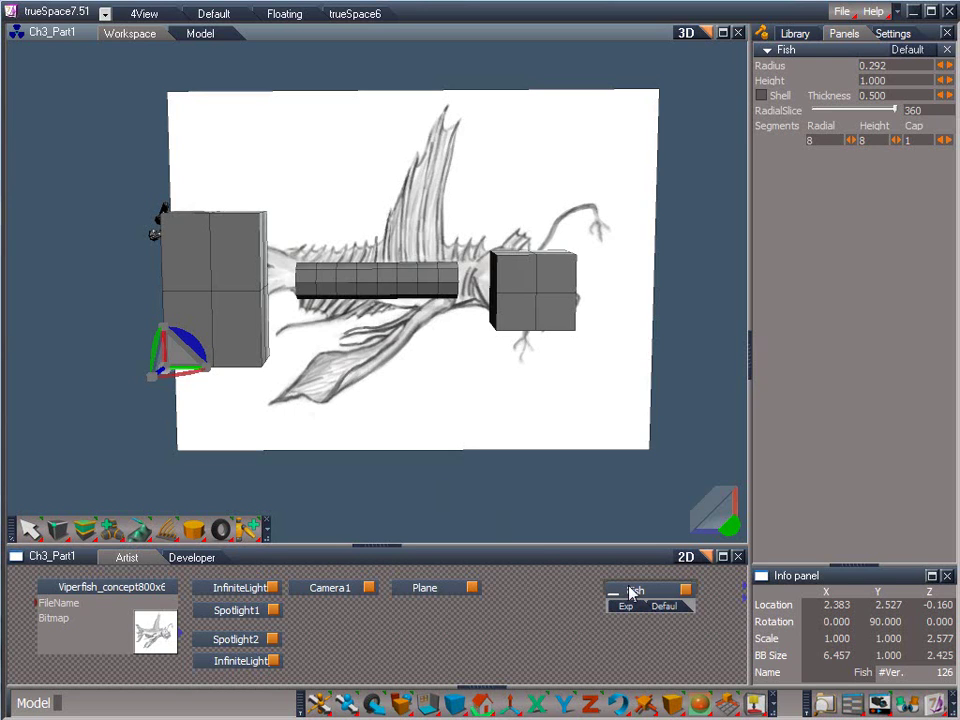
Step: Enter point editing on the Fish mesh and activate rectangular selection
left_click(490, 484)
right_click(490, 484)
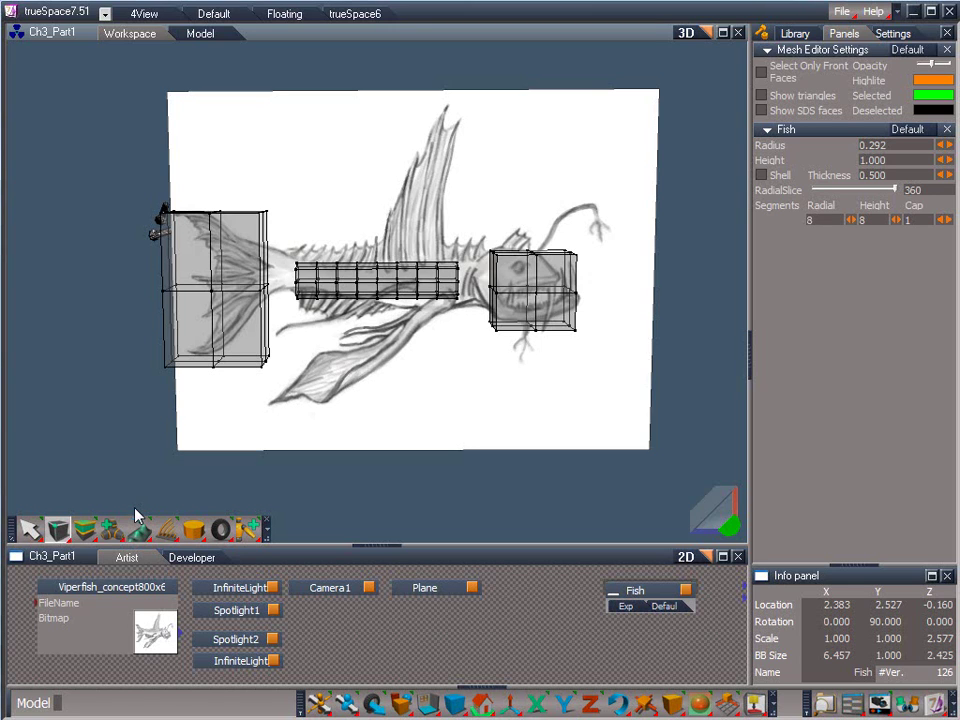
left_click(32, 523)
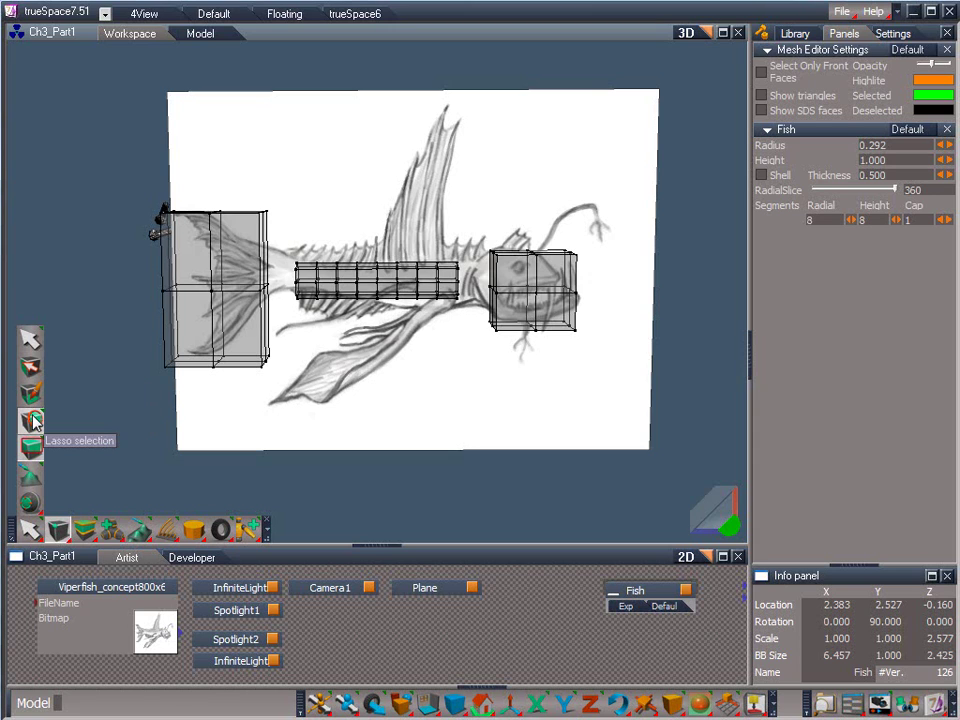
left_click(32, 449)
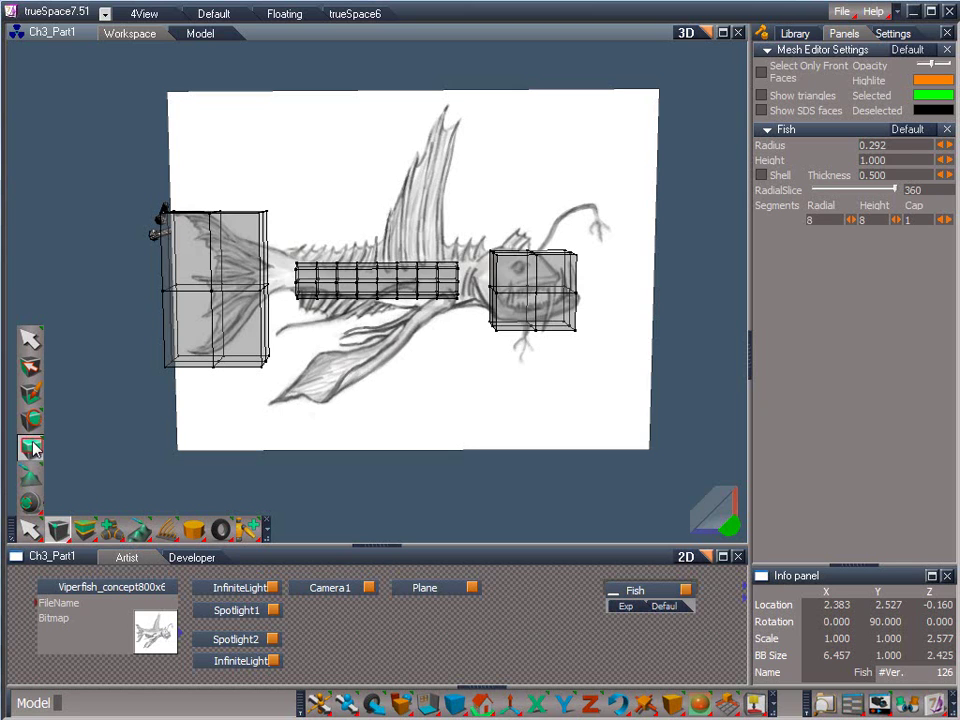
left_click(30, 446)
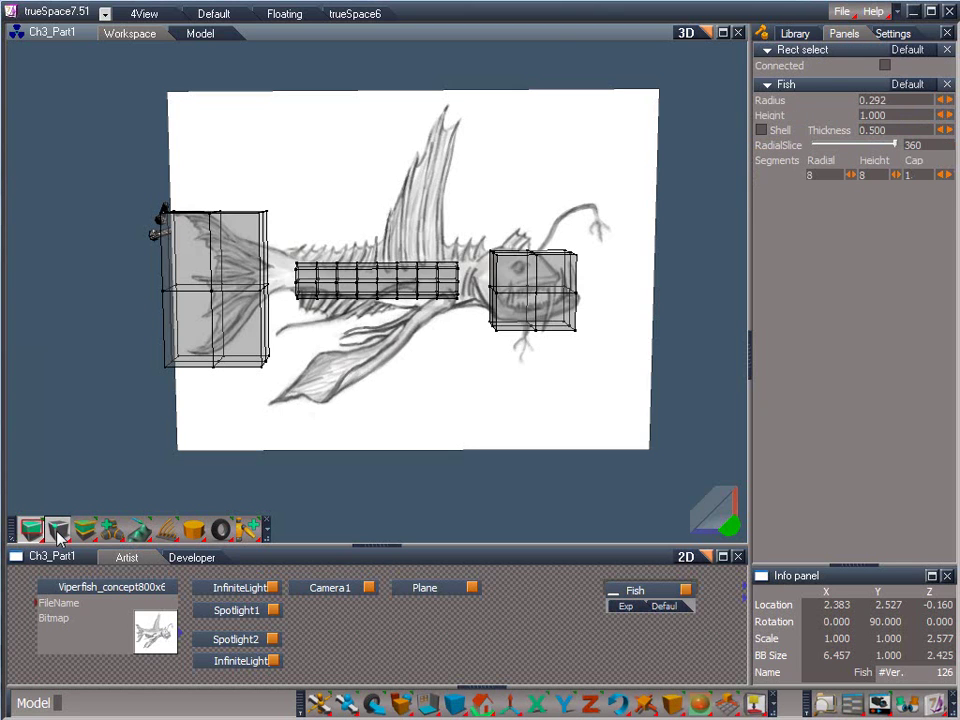
Step: Review the component selection modes and keep vertices as the selectable element of the Fish mesh
left_click(57, 531)
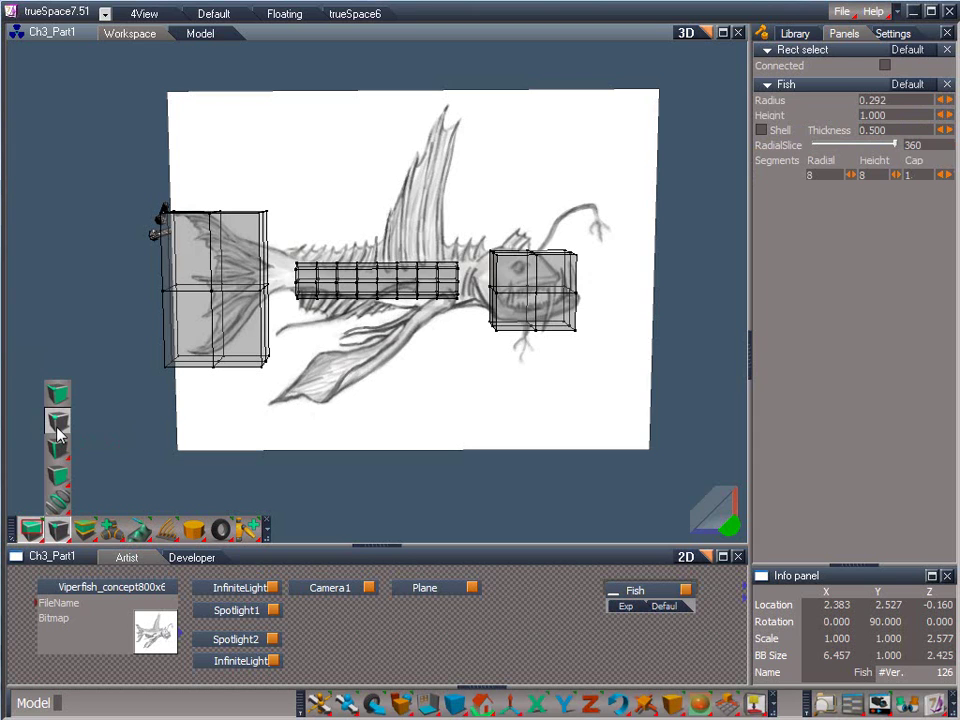
mouse_move(58, 449)
mouse_move(60, 476)
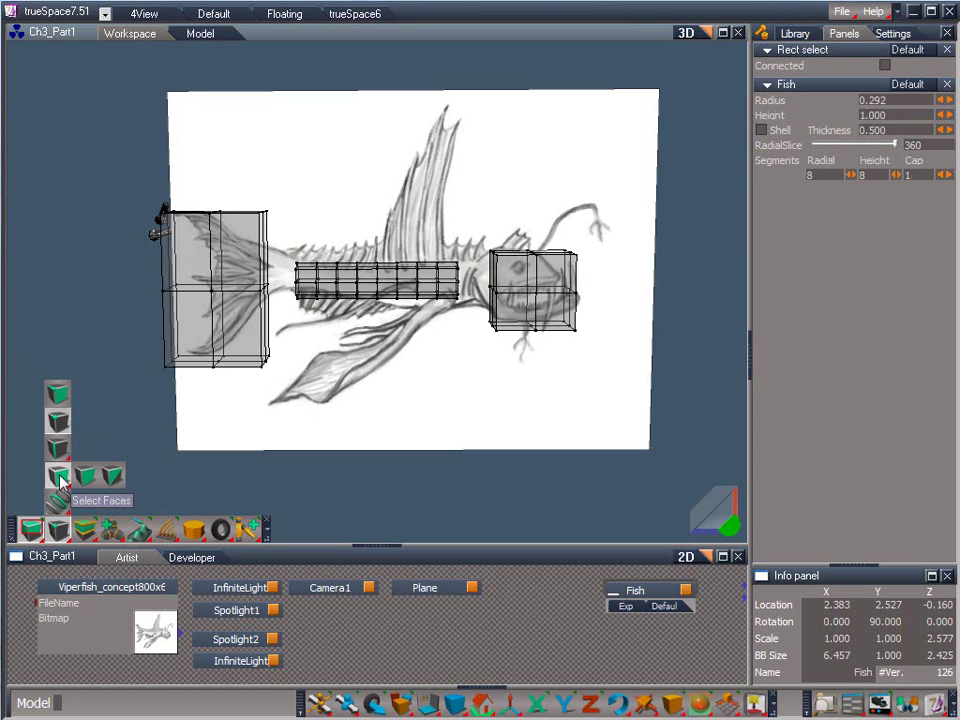
mouse_move(58, 502)
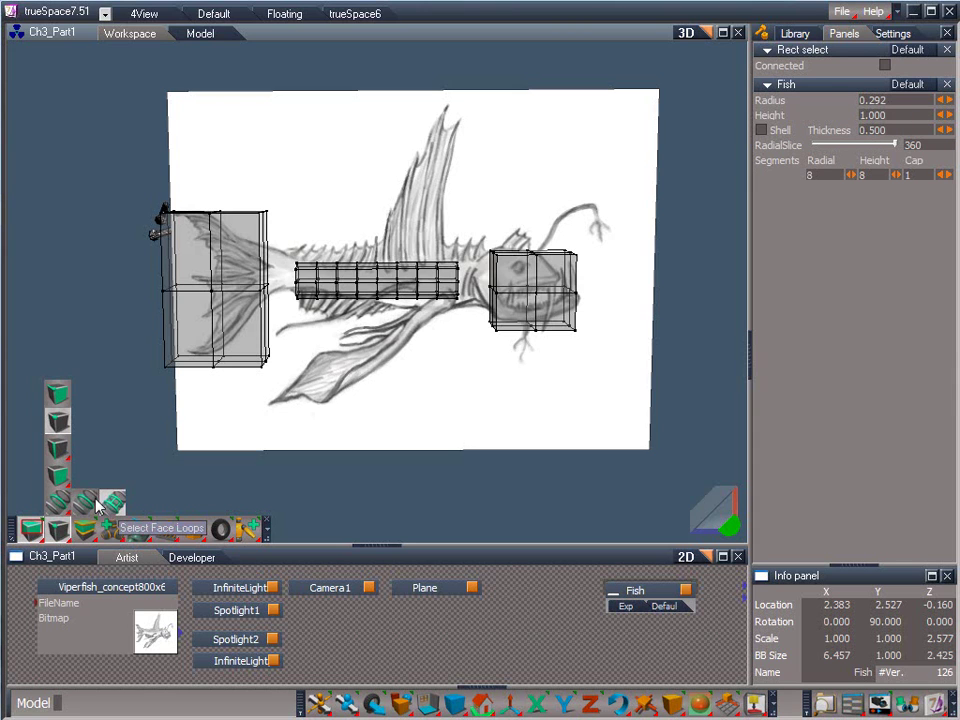
left_click(57, 427)
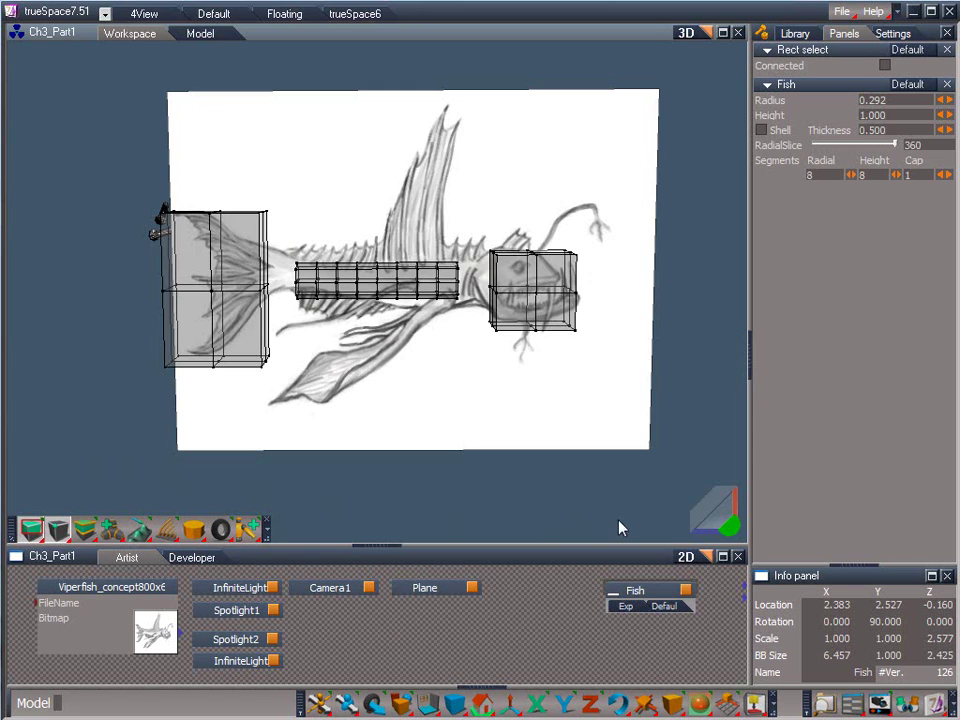
Step: Align the view on the fish sketch and set the mesh selection to pick from all elements
left_click(737, 530)
left_click_drag(736, 530, 725, 588)
scroll(372, 360, "up", 2)
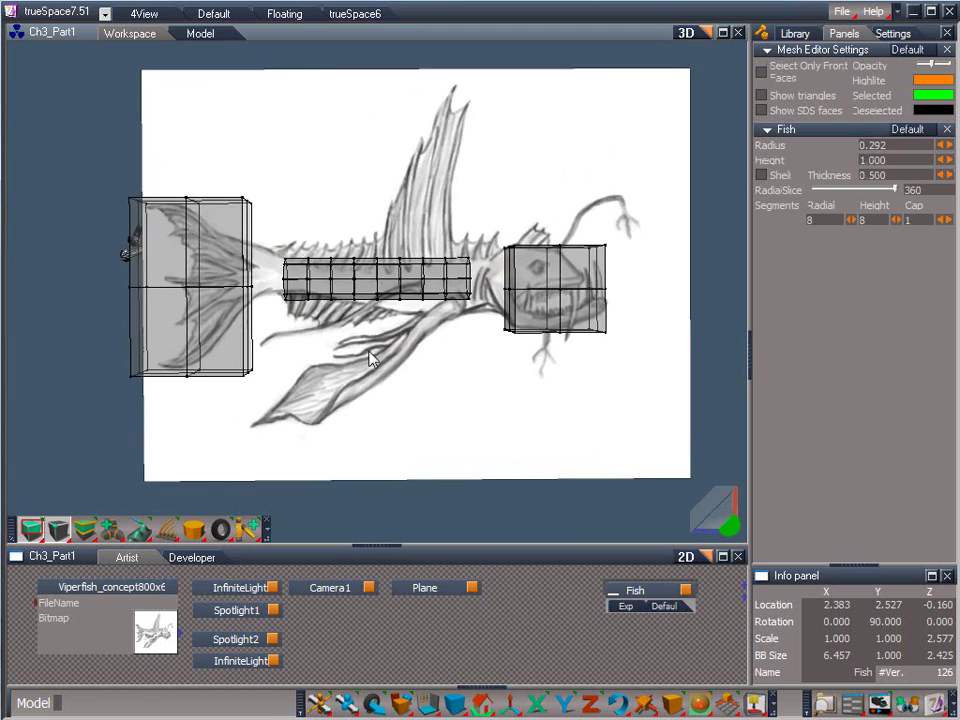
scroll(372, 360, "up", 1)
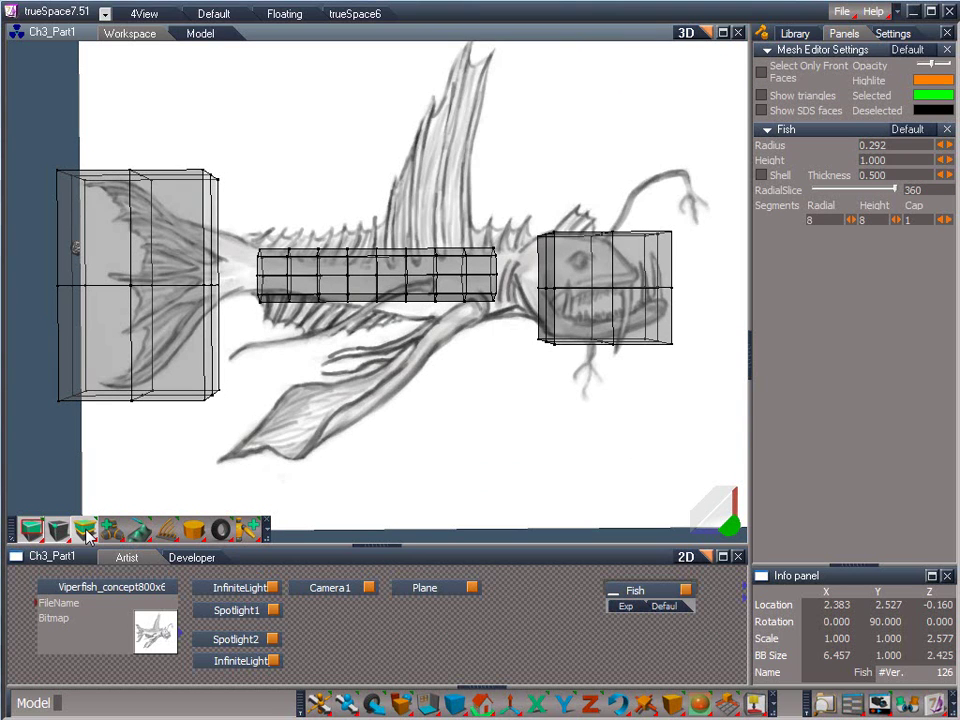
mouse_move(86, 524)
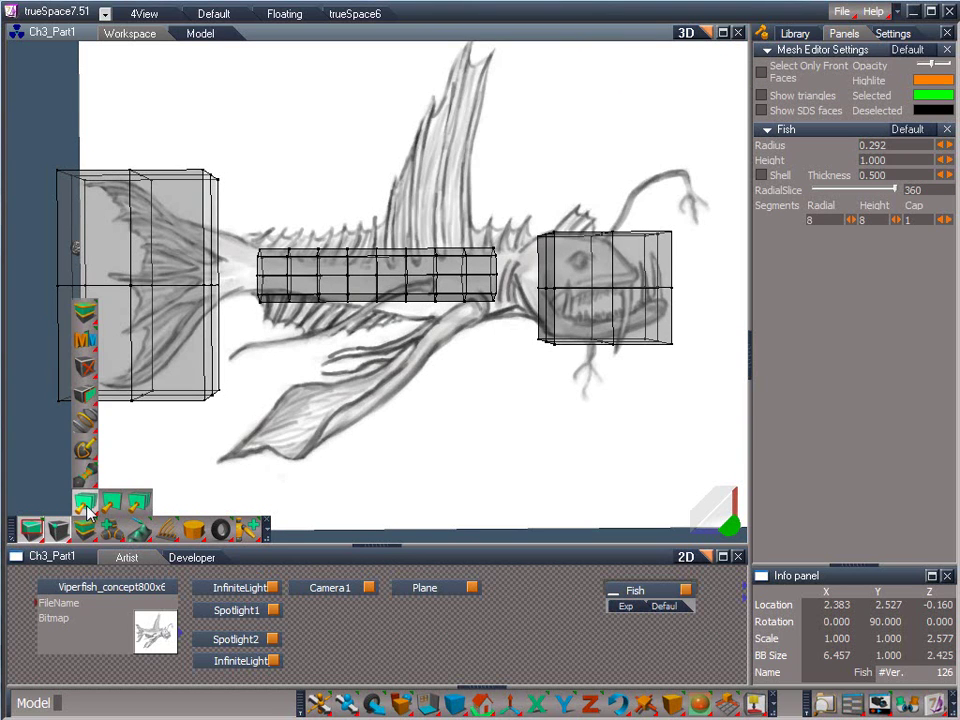
left_click(140, 513)
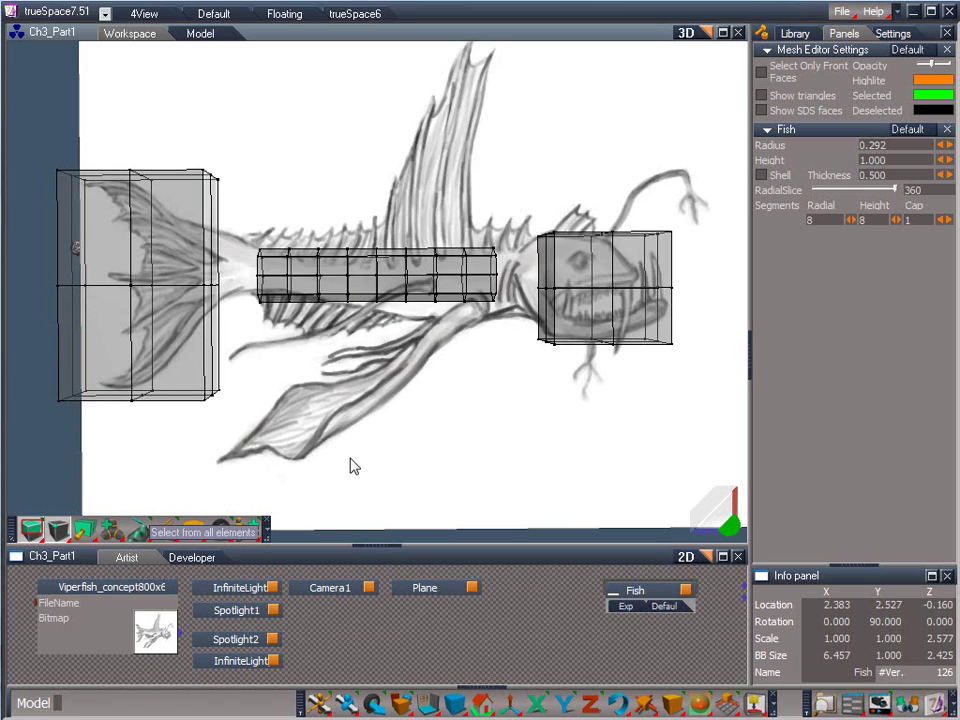
Step: Select the body cylinder's tail-end vertex ring, trying out adding three middle rings to the selection and removing them again
left_click(260, 278)
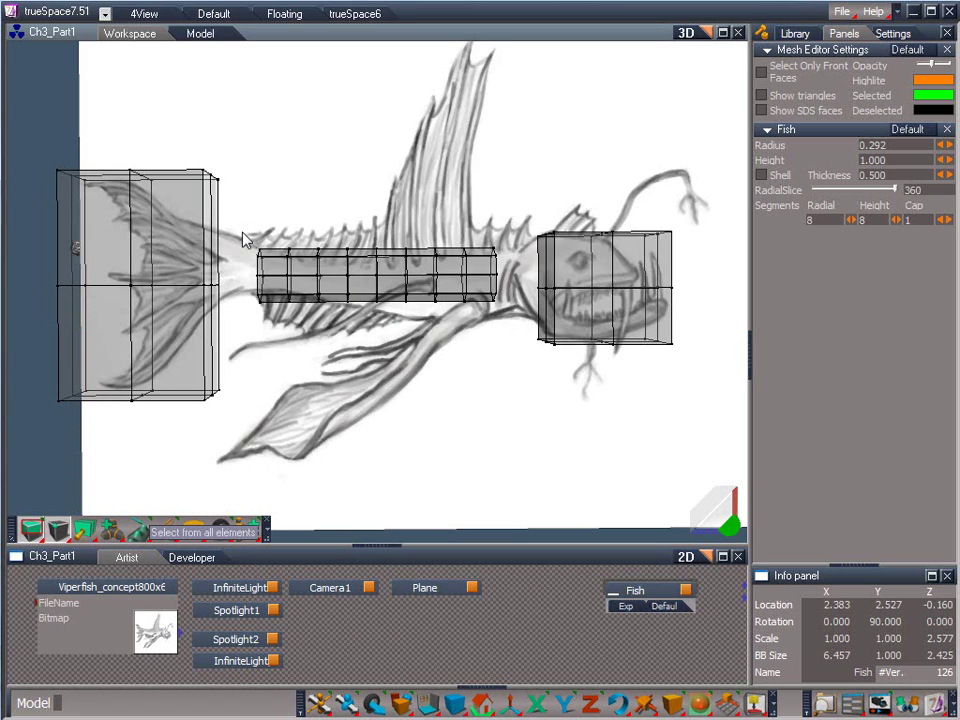
left_click(280, 348)
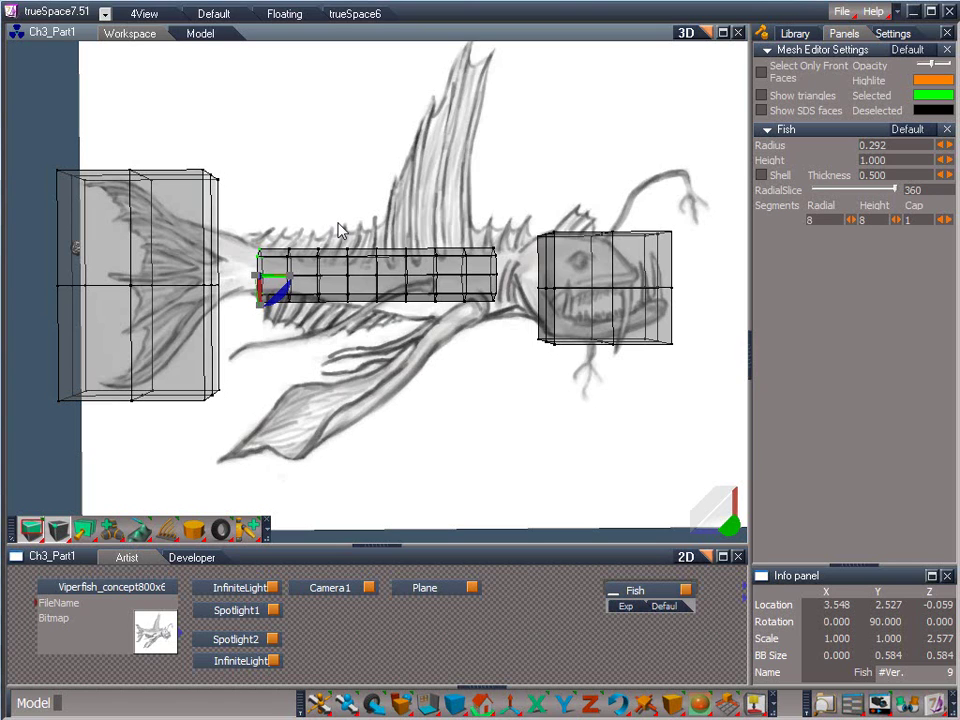
left_click_drag(338, 223, 420, 380, "ctrl")
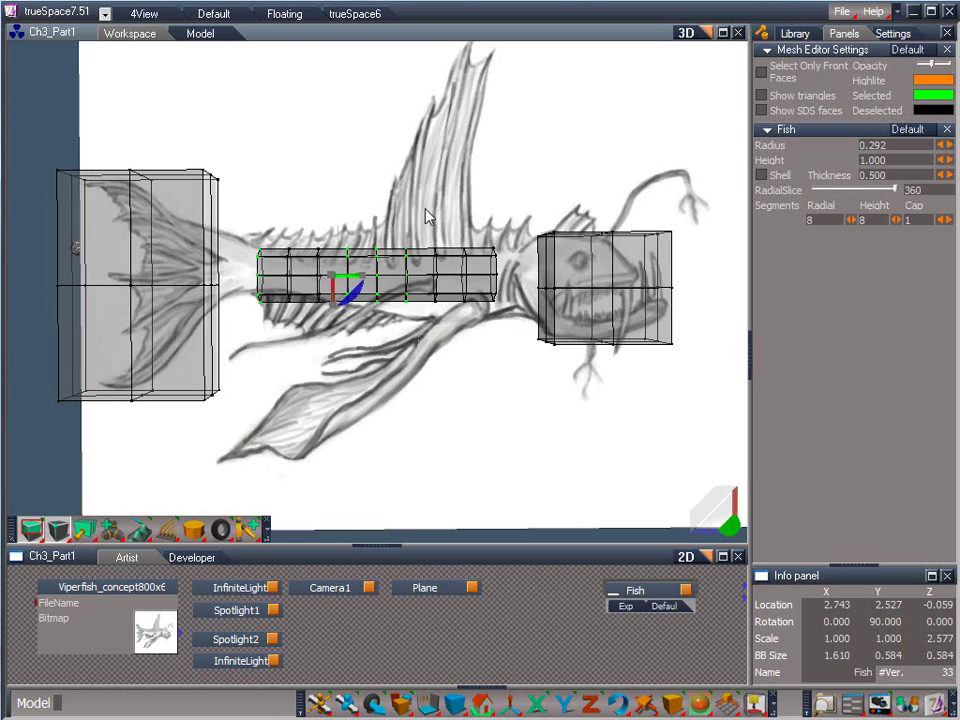
left_click_drag(425, 208, 335, 373, "ctrl")
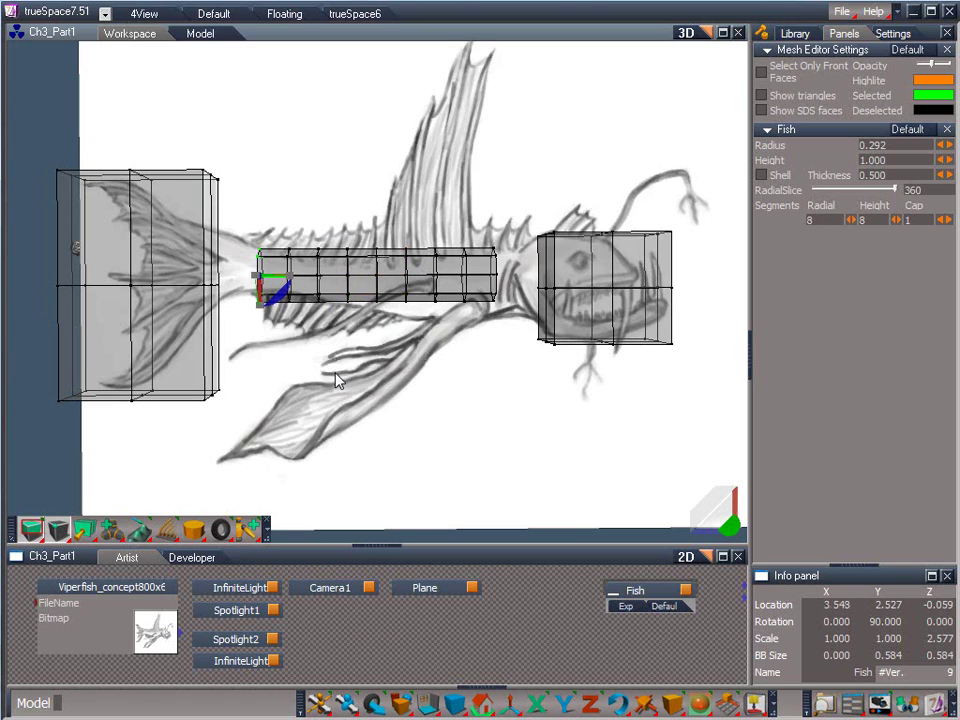
Step: Reposition the two vertex rings nearest the tail along the sketched body and scale each to about 0.86
left_click_drag(270, 288, 166, 206)
left_click_drag(247, 295, 279, 54)
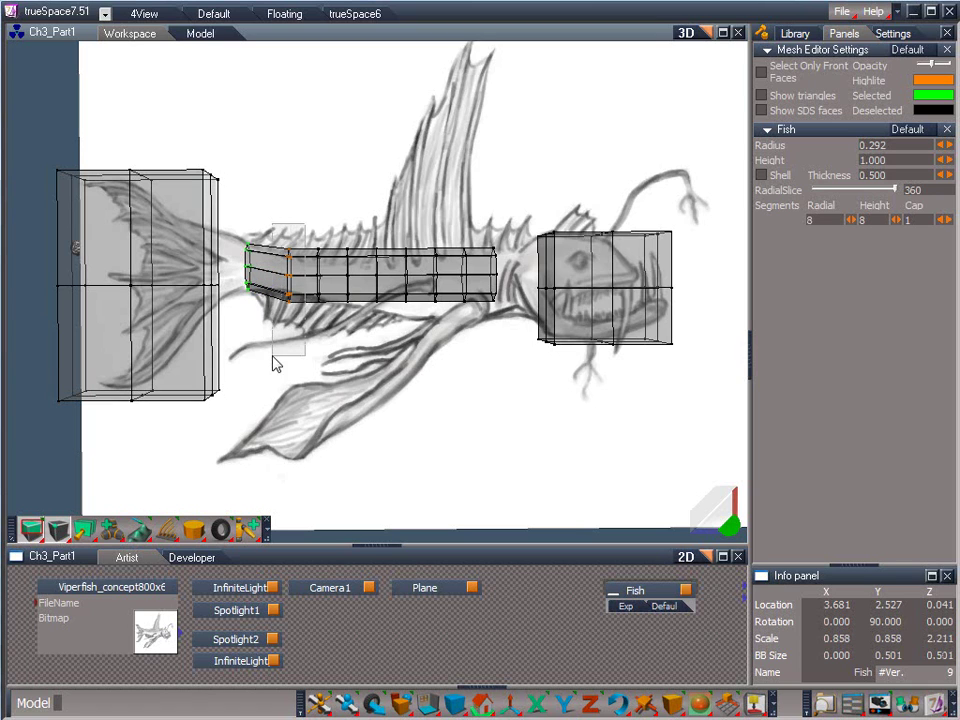
left_click(288, 297)
left_click_drag(297, 284, 367, 61)
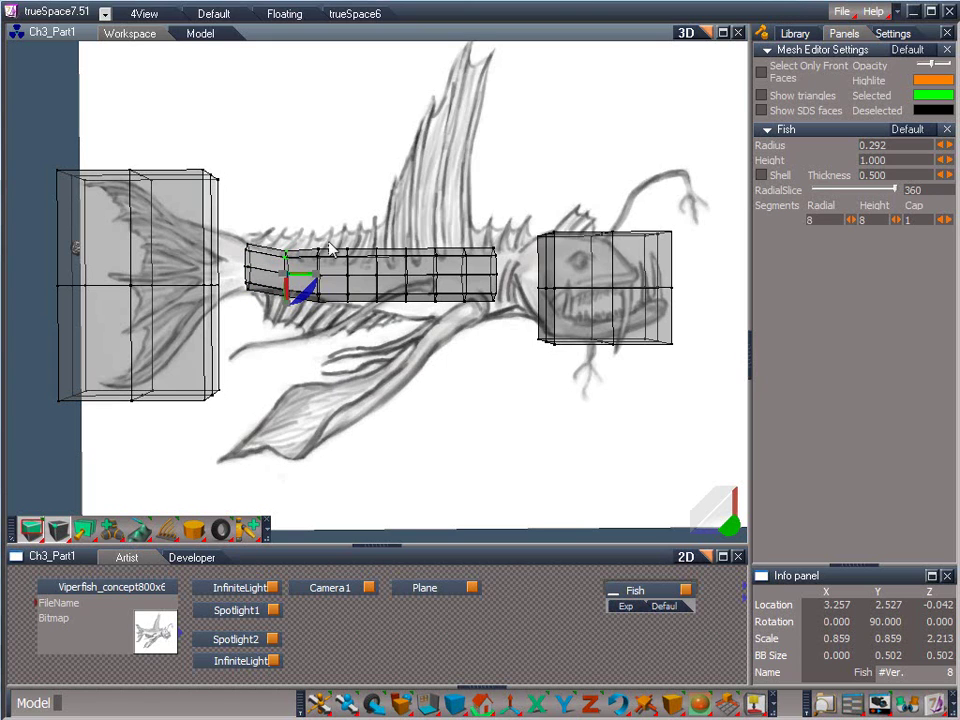
Step: Scale the third vertex ring from the tail to about 0.90 and lower it to match the sketch
left_click(308, 346)
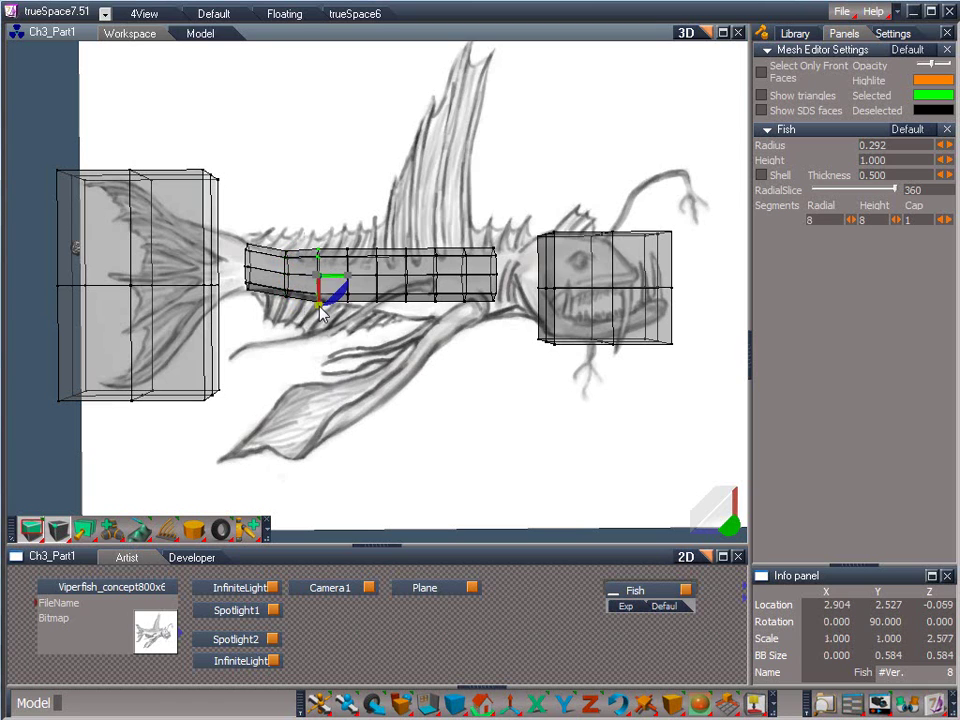
left_click_drag(373, 130, 280, 98)
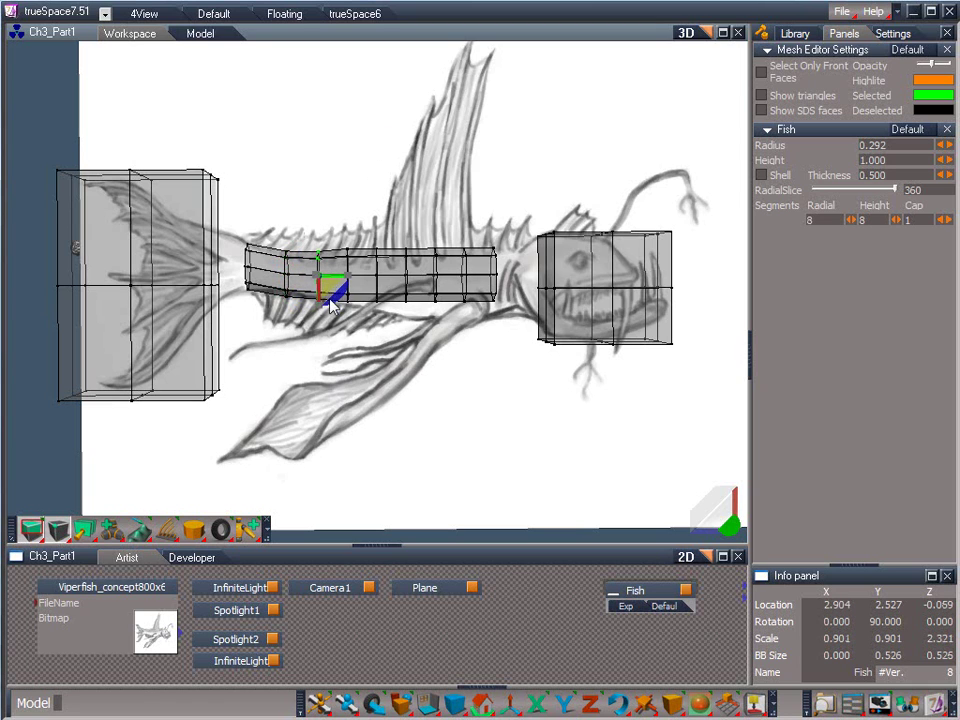
left_click_drag(330, 298, 330, 316)
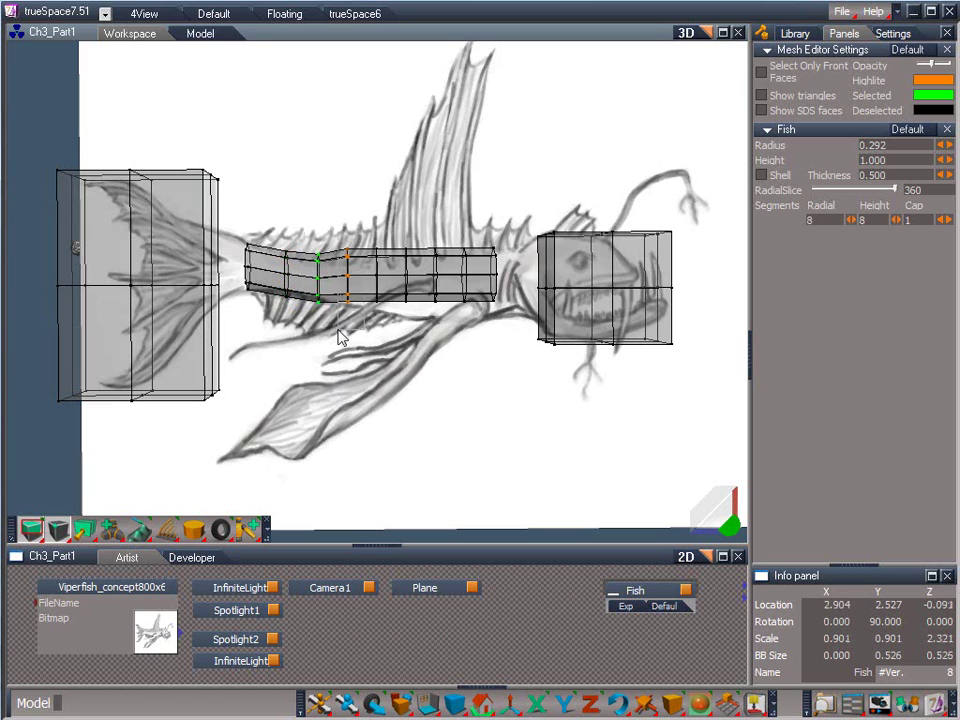
Step: Lower the fourth and fifth vertex rings from the tail onto the sketched body, scaling the fourth to about 0.94
left_click(348, 293)
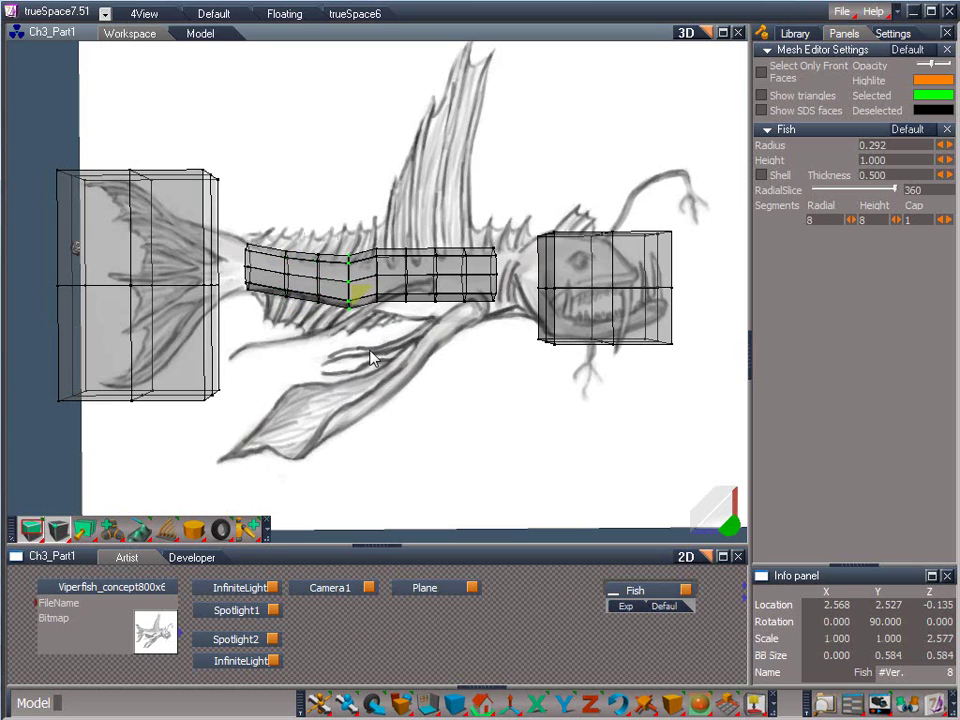
left_click_drag(370, 350, 368, 204)
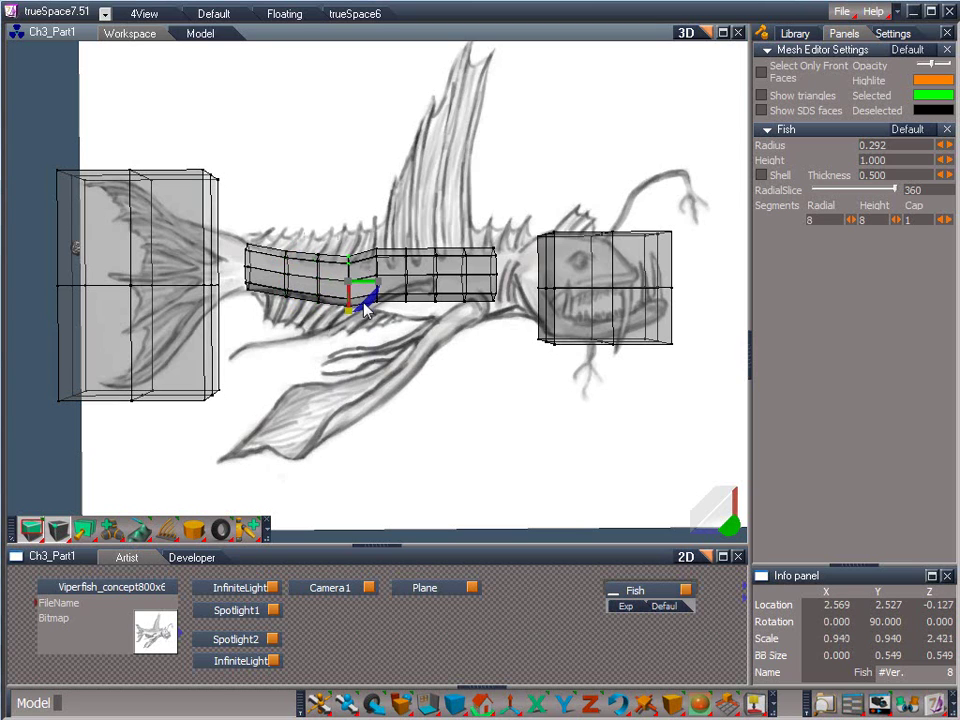
left_click(378, 298)
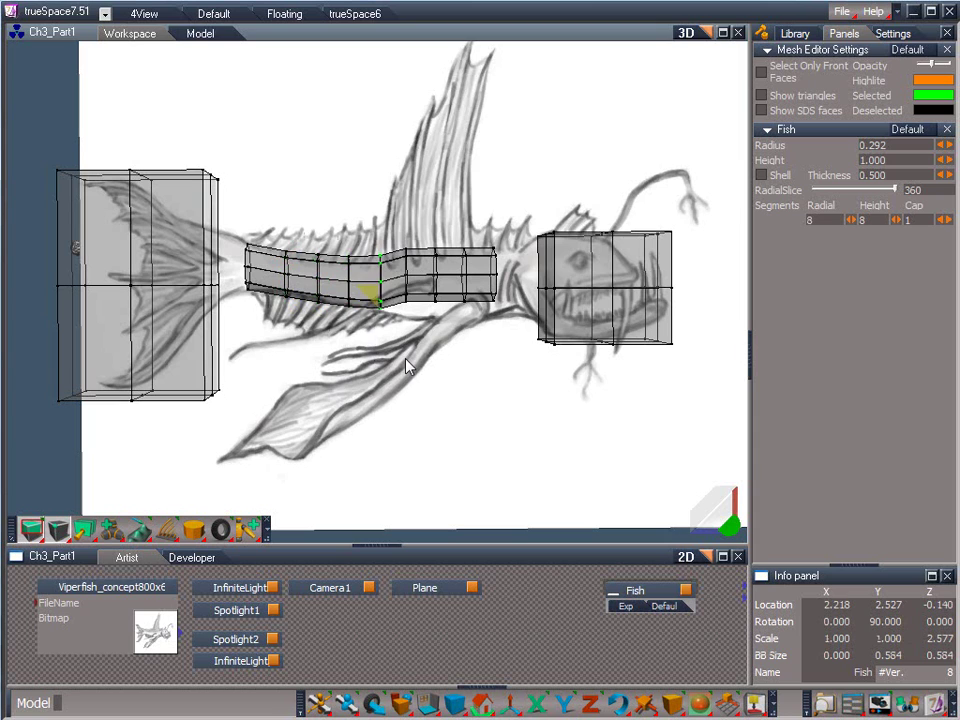
left_click_drag(407, 367, 392, 375)
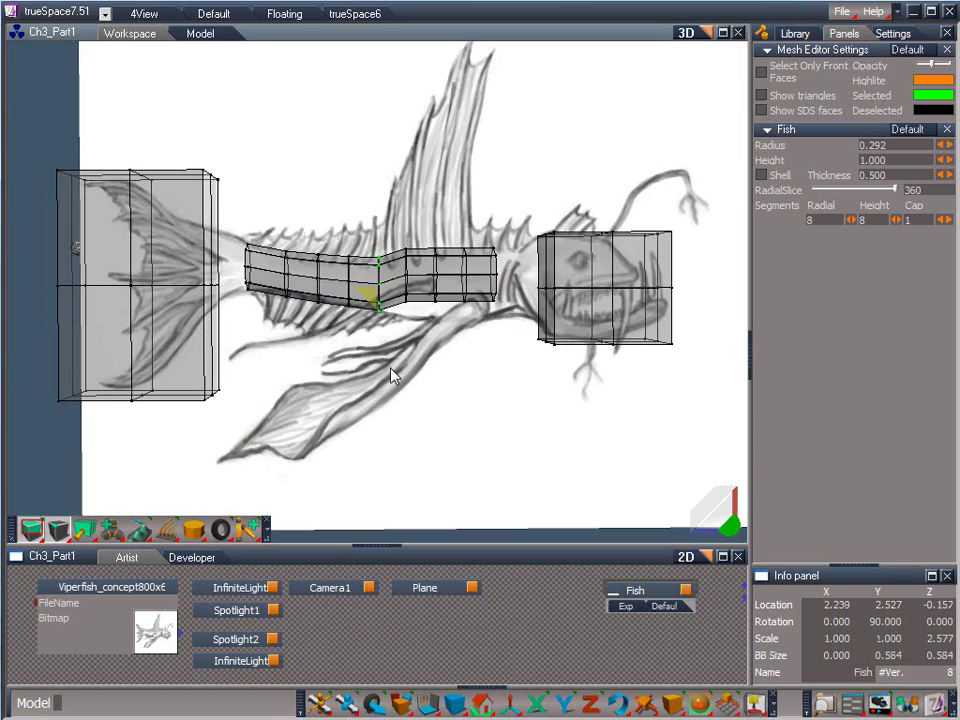
Step: Lower the sixth and seventh vertex rings from the tail and enlarge them to about 1.14 and 1.21 to fit the belly
left_click_drag(430, 229, 393, 315)
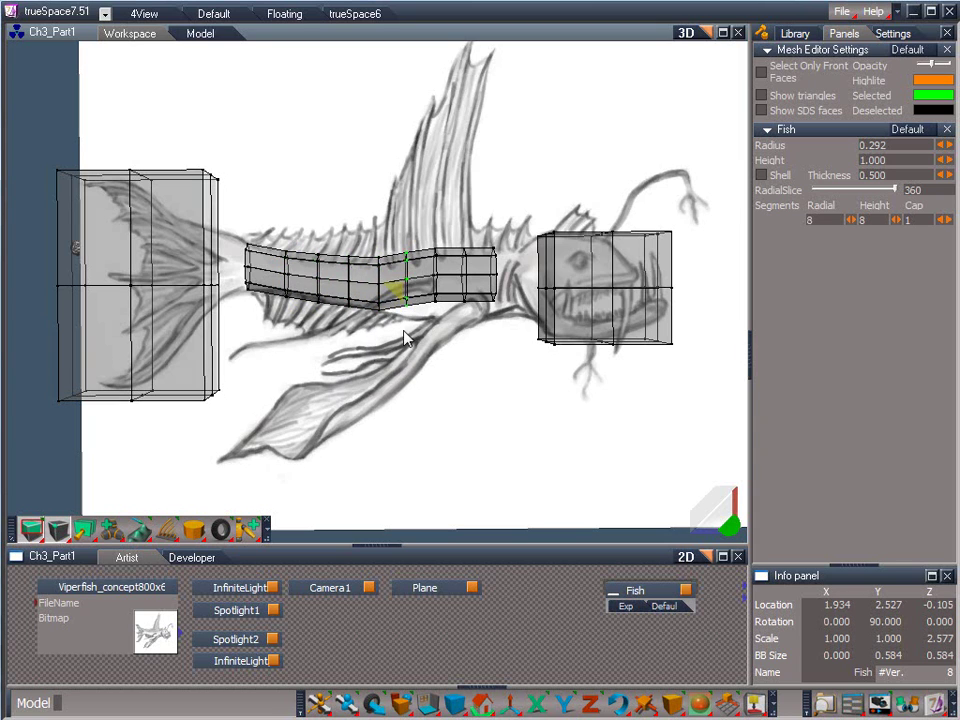
left_click_drag(405, 338, 420, 45)
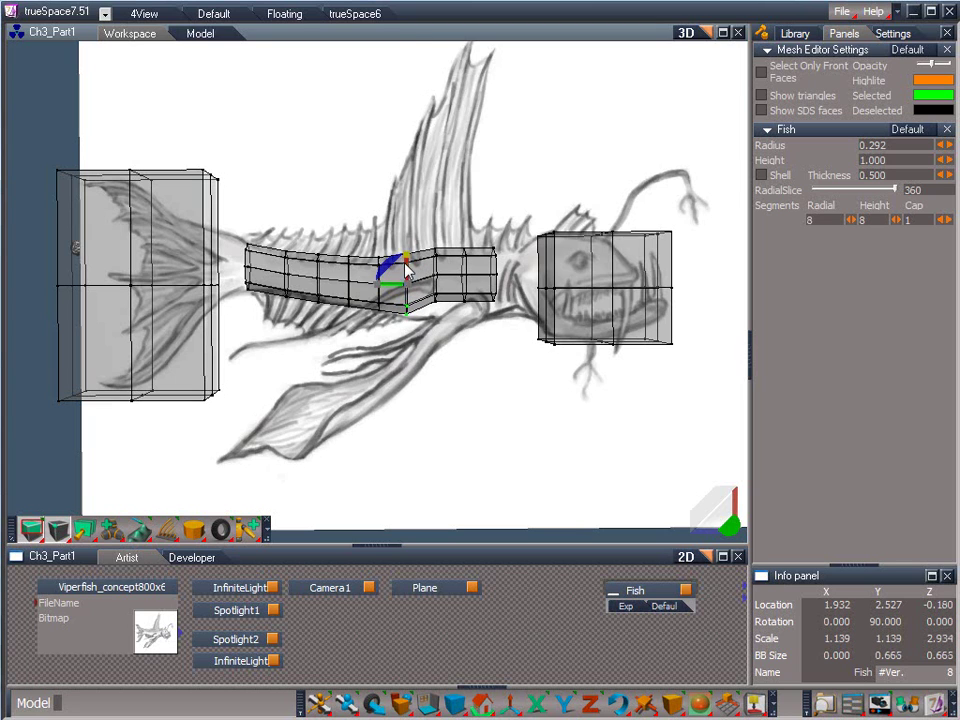
left_click_drag(447, 238, 422, 340)
left_click_drag(429, 287, 454, 374)
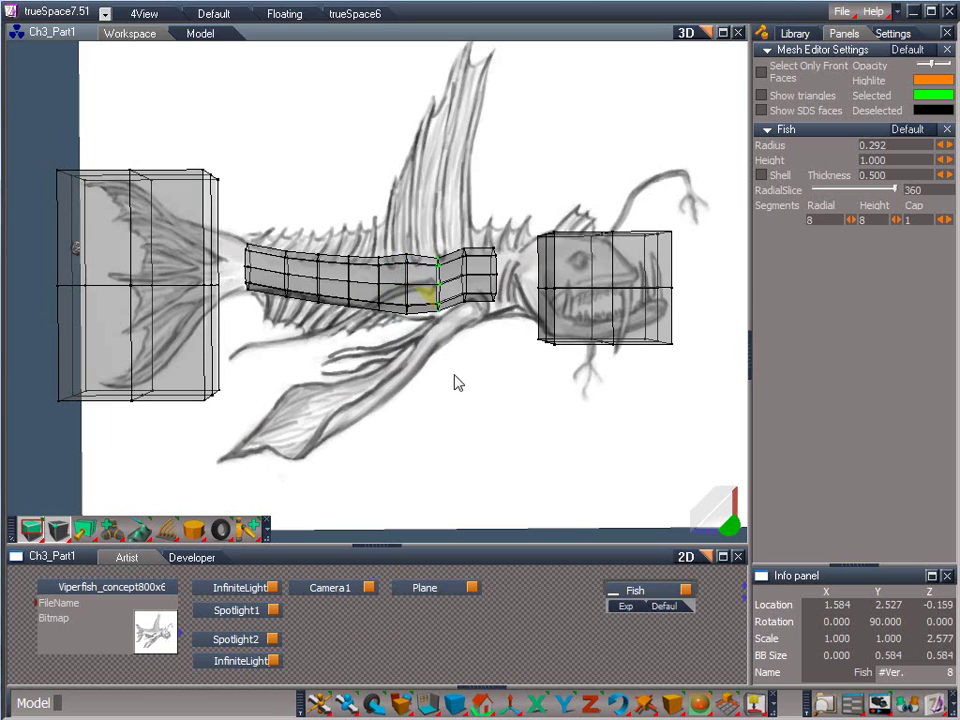
left_click_drag(433, 244, 443, 3)
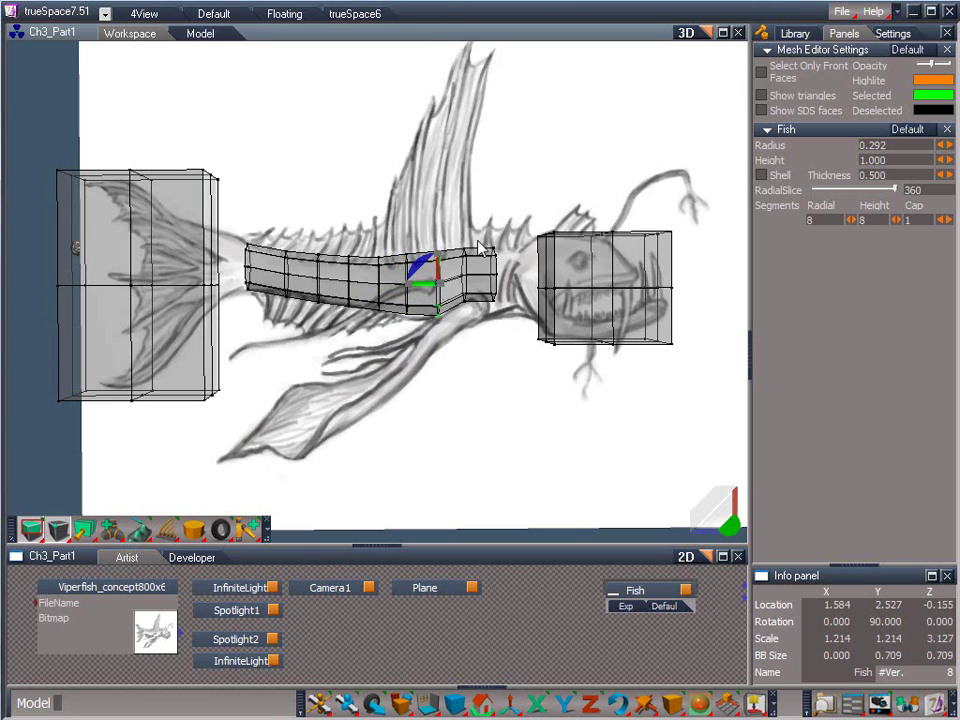
Step: Lower the eighth vertex ring from the tail and stretch it vertically to about 1.33 to match the sketched body
left_click_drag(478, 240, 454, 334)
left_click_drag(454, 285, 492, 334)
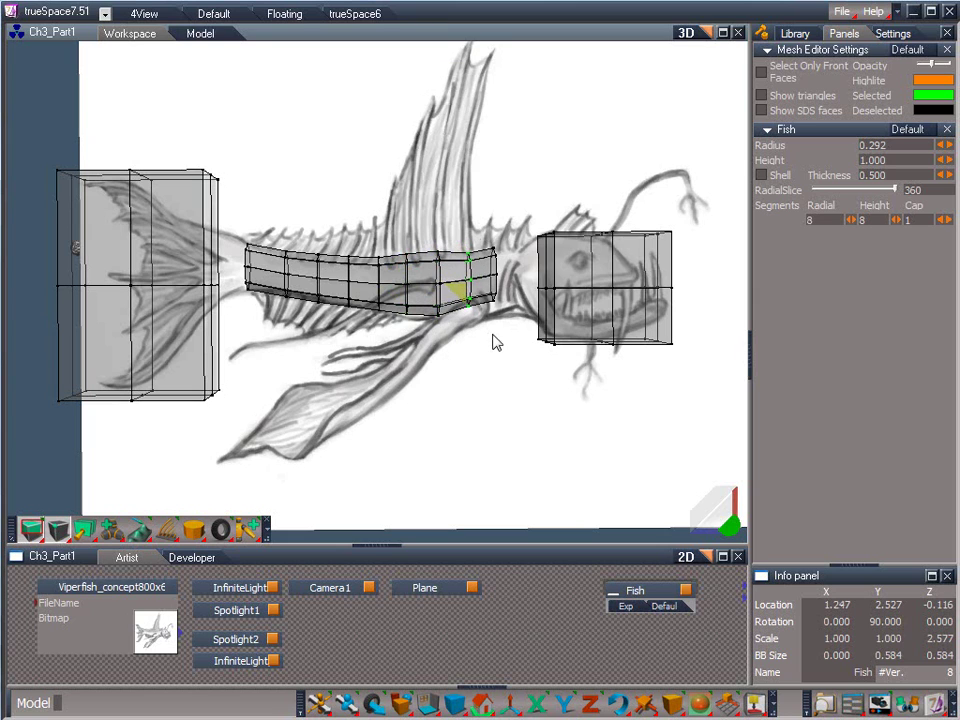
mouse_move(462, 266)
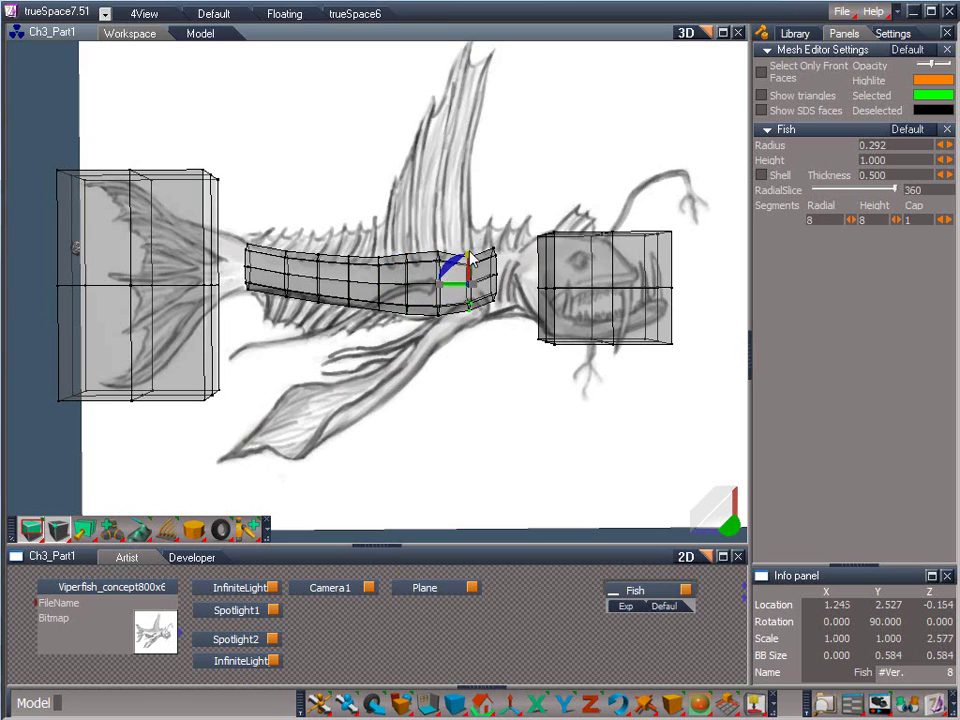
left_click_drag(472, 260, 470, 143)
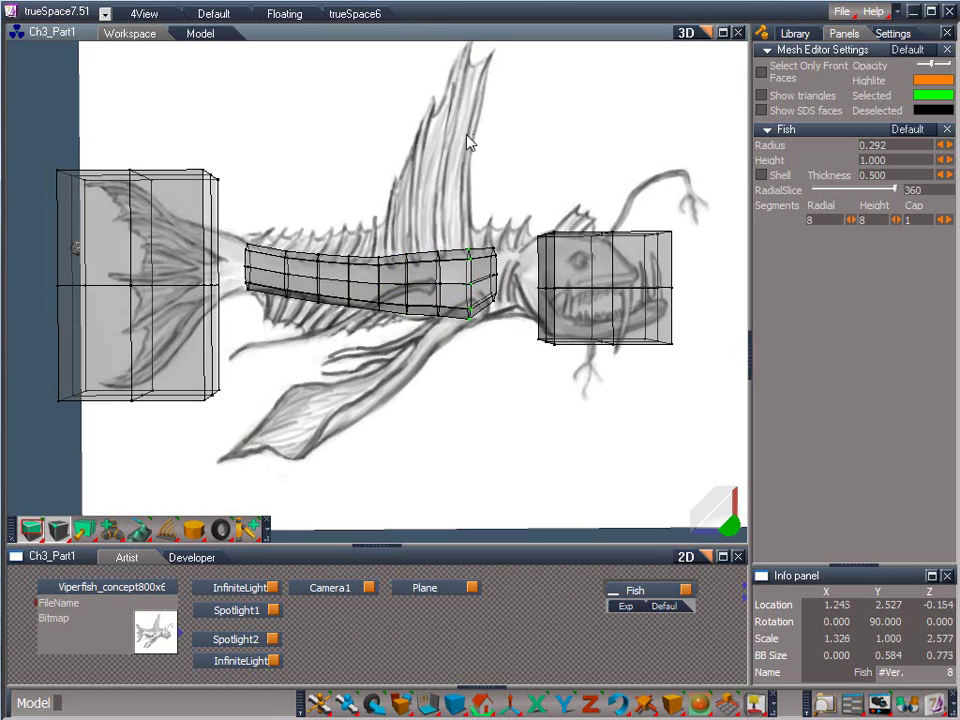
Step: Move the head-end vertex ring of the body toward the head and down, and scale it to about 1.14
left_click(487, 289)
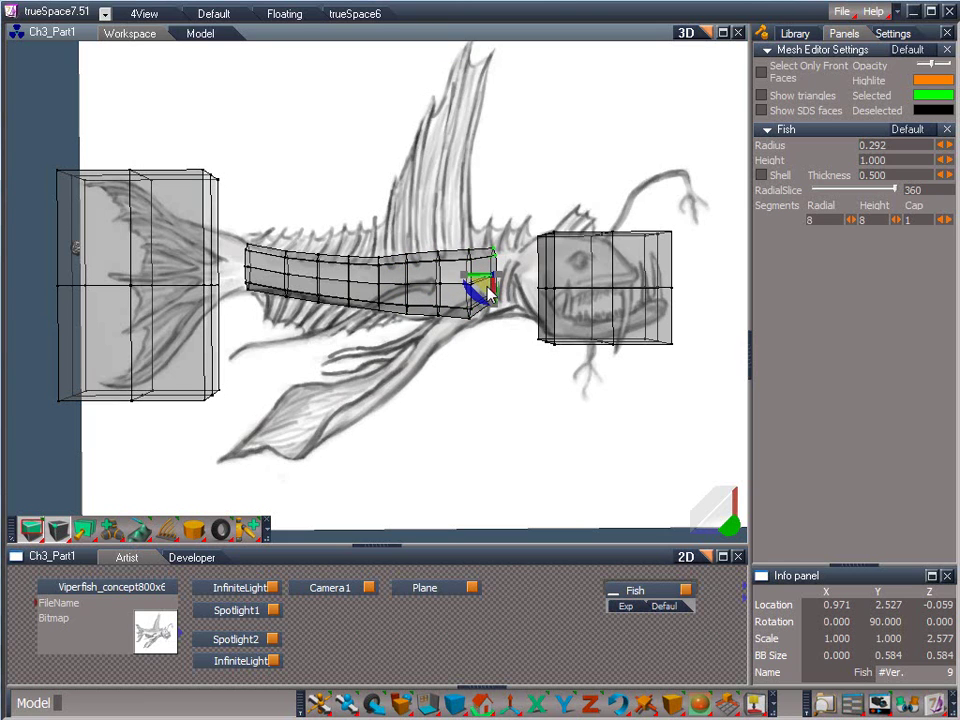
left_click_drag(487, 286, 584, 327)
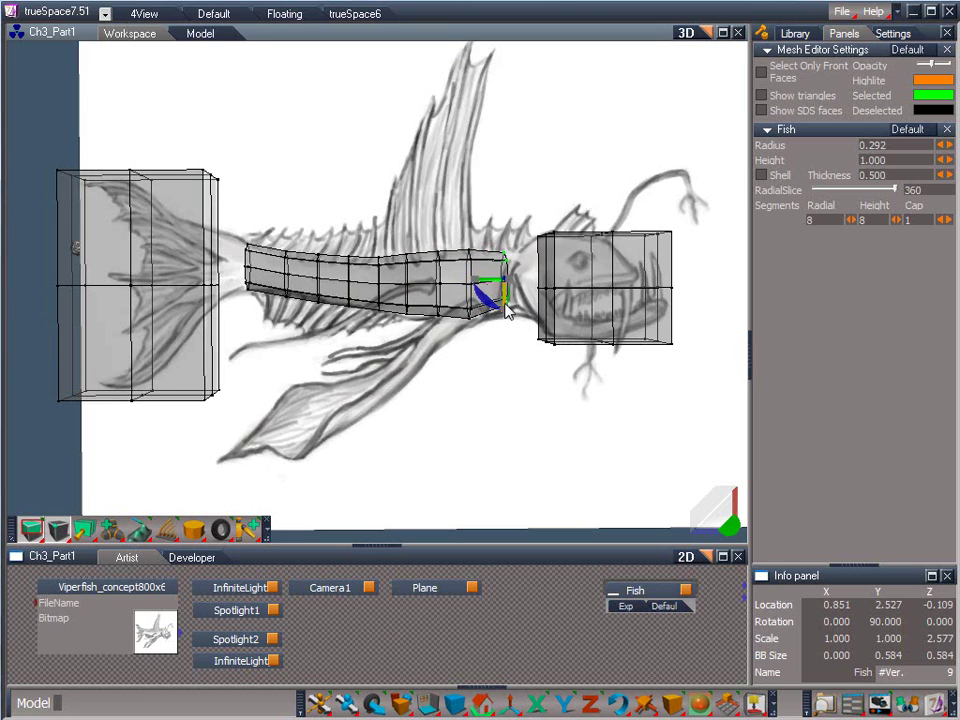
mouse_move(506, 309)
left_mouse_down()
mouse_move(553, 522)
mouse_move(497, 318)
left_mouse_up()
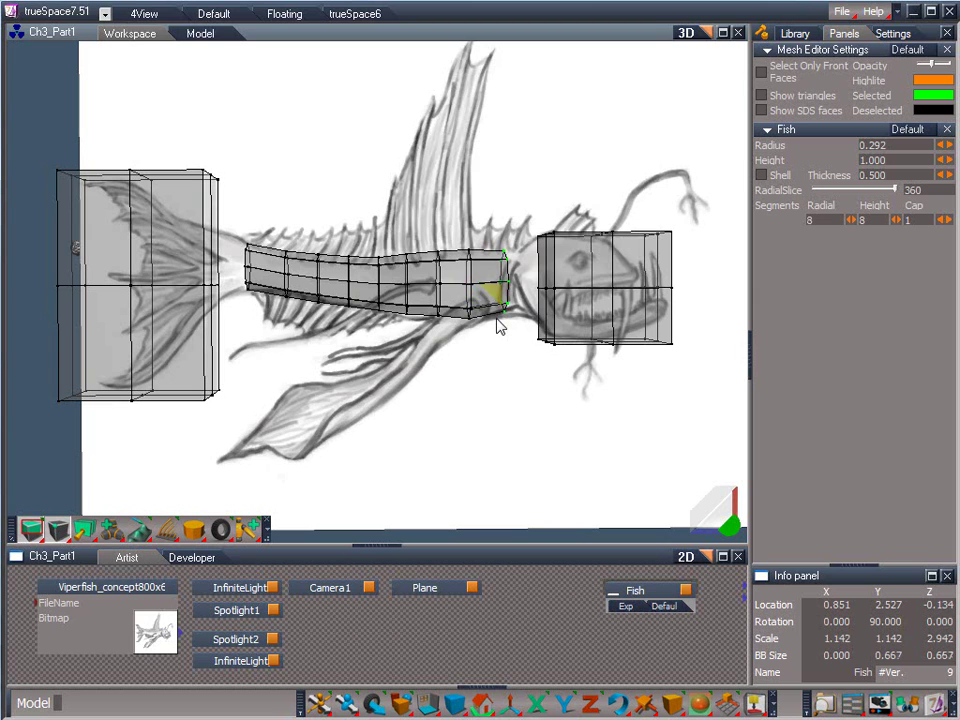
Step: Lower the bottom-half vertices of the body's four head-side rings together onto the sketched belly
left_click(438, 258)
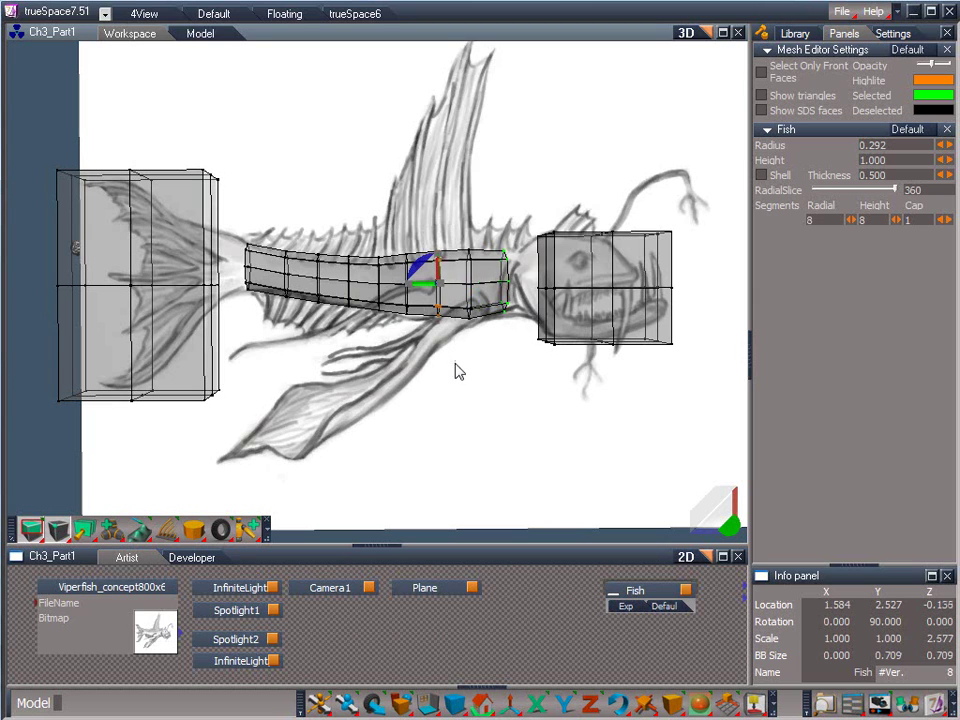
left_click_drag(438, 258, 426, 305)
left_click_drag(395, 370, 520, 285)
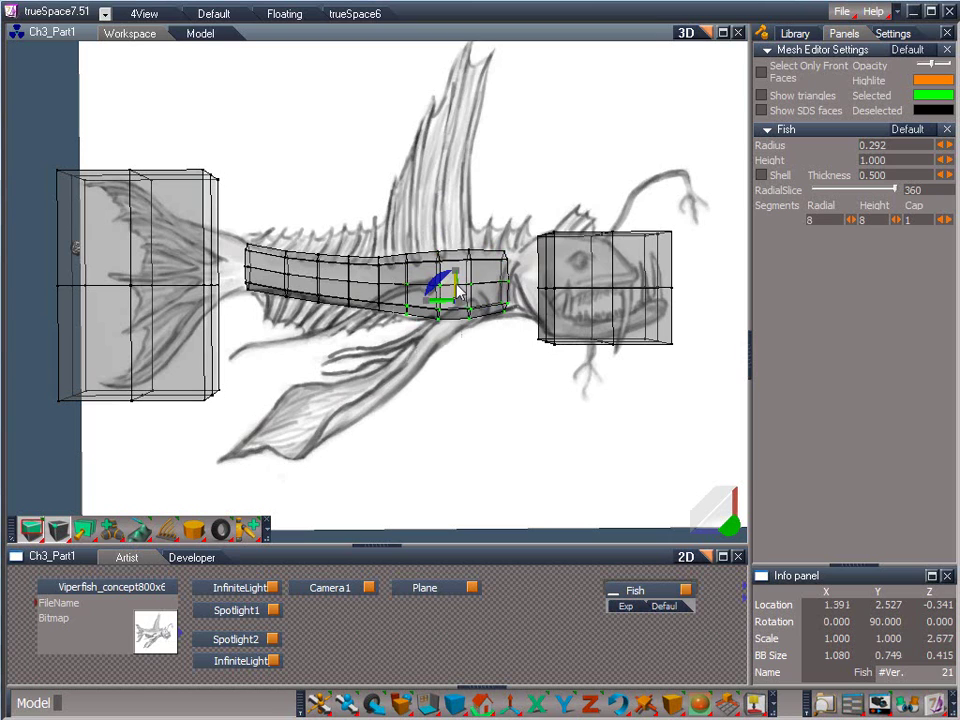
left_click_drag(458, 285, 456, 306)
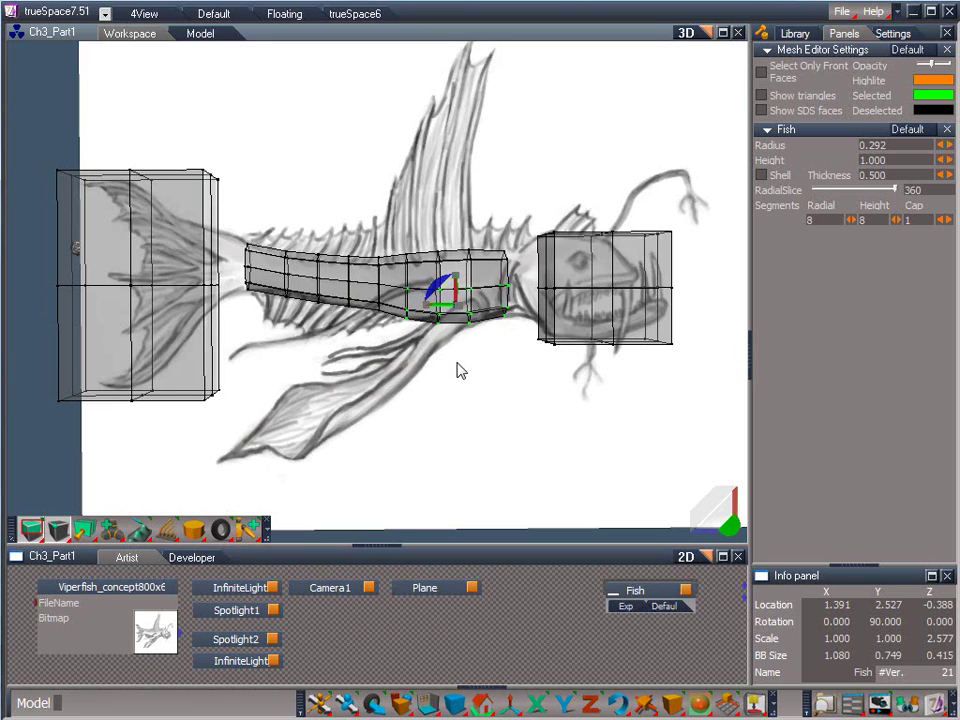
left_click_drag(457, 371, 527, 446)
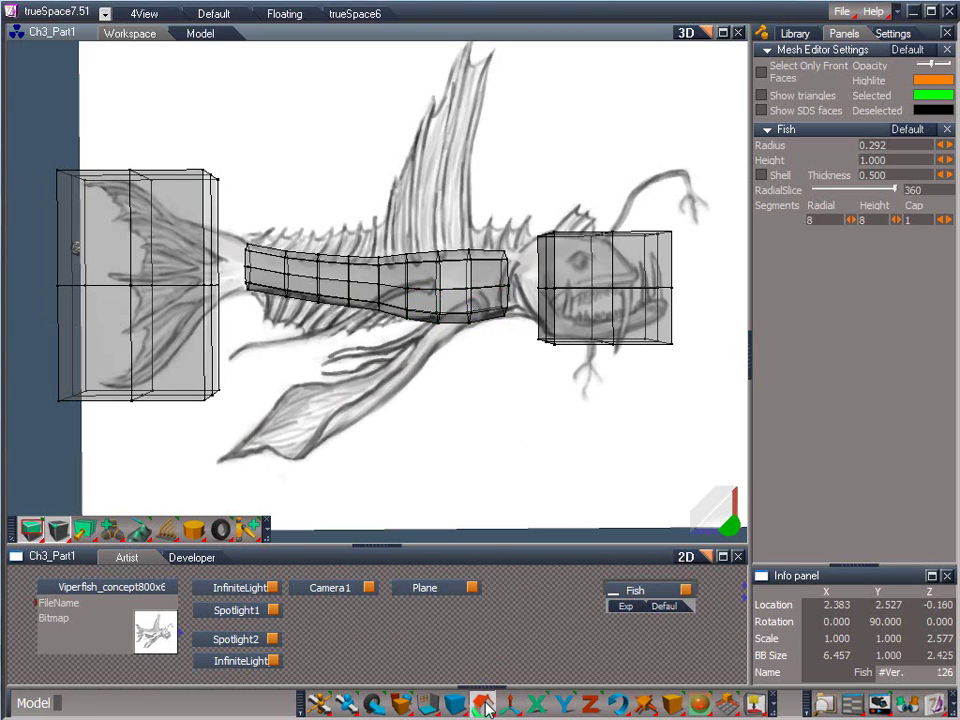
Step: Switch the 3D view to the nearest orthographic projection and frame the body section closely
left_click(484, 705)
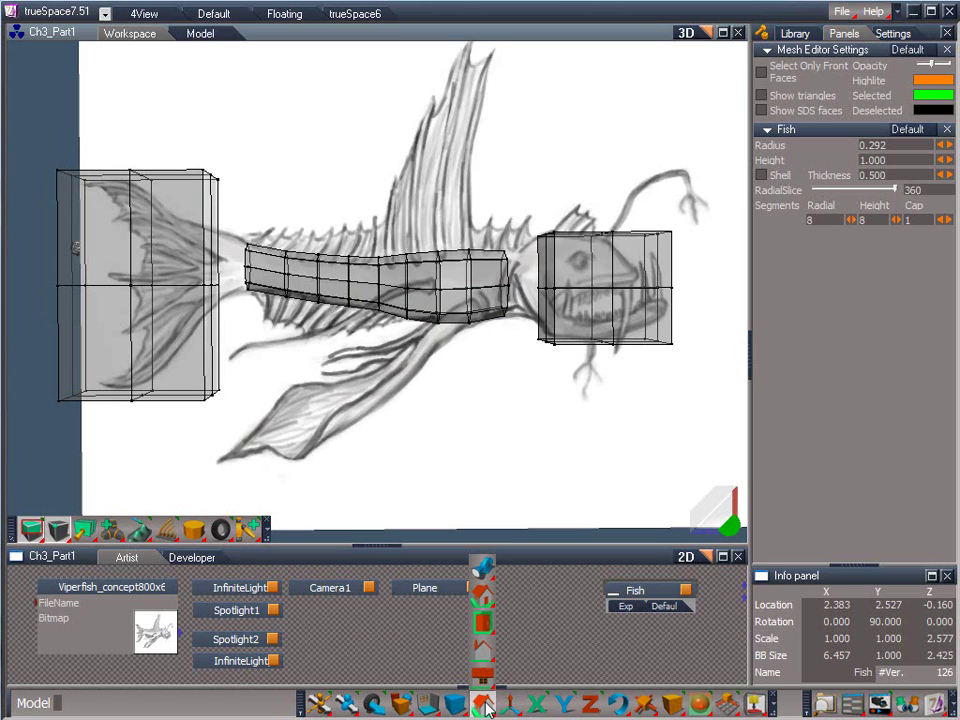
mouse_move(486, 688)
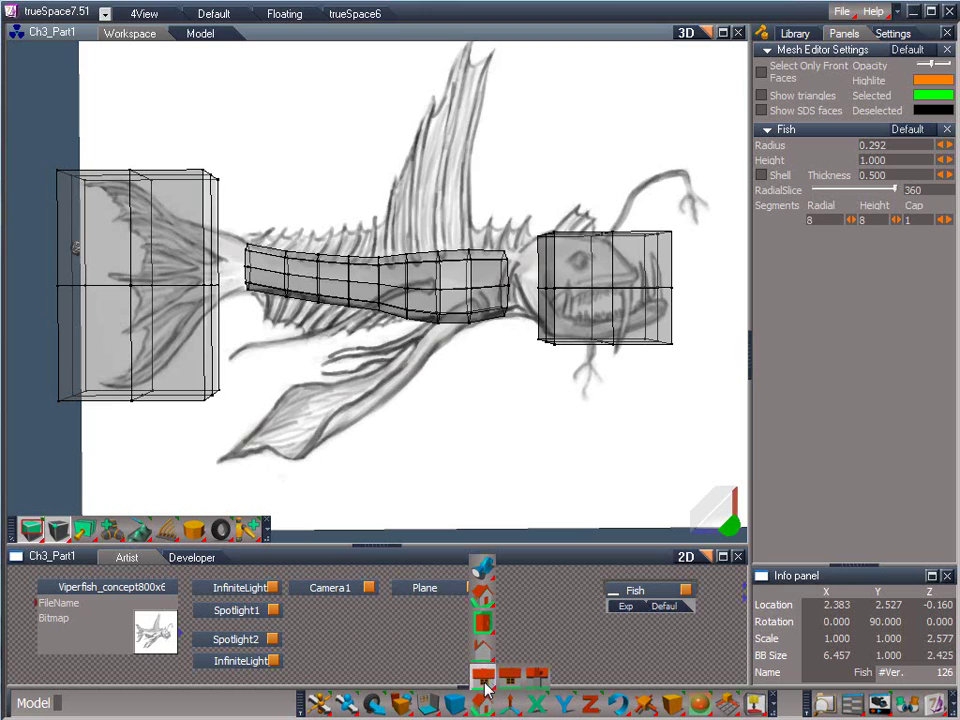
mouse_move(482, 595)
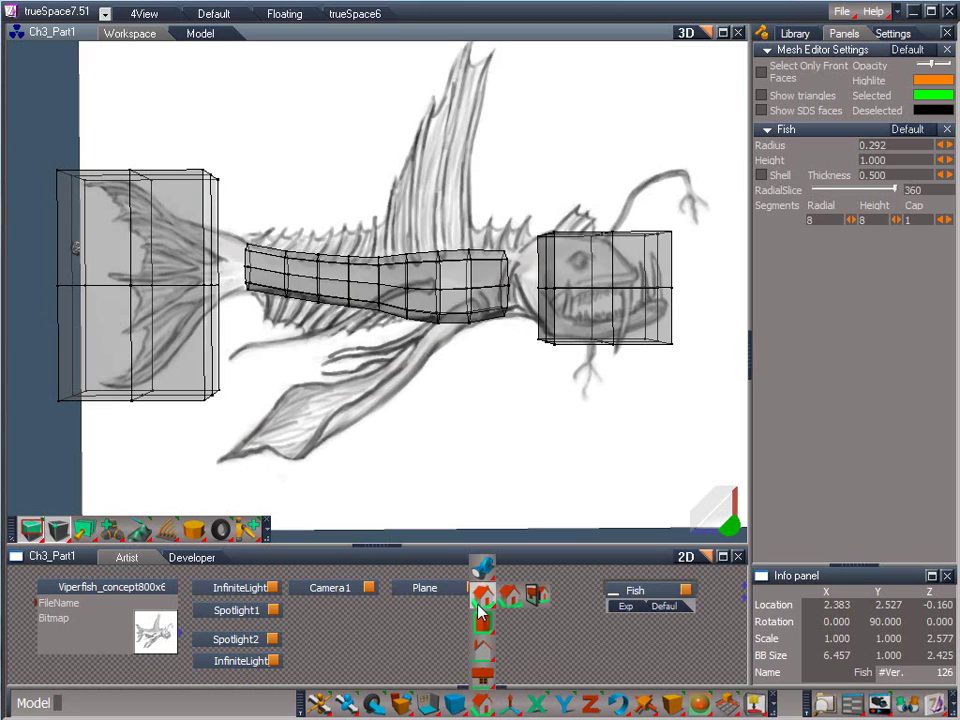
left_click(537, 598)
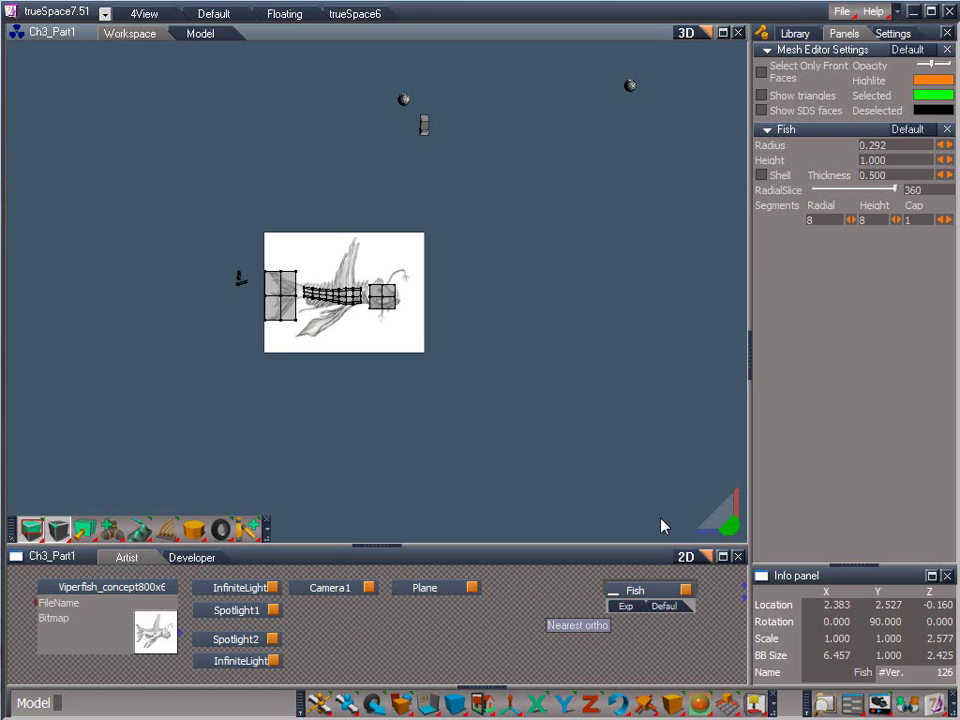
left_click_drag(723, 514, 606, 486)
right_click_drag(723, 514, 110, 655)
left_click_drag(723, 514, 775, 640)
right_click_drag(723, 514, 507, 486)
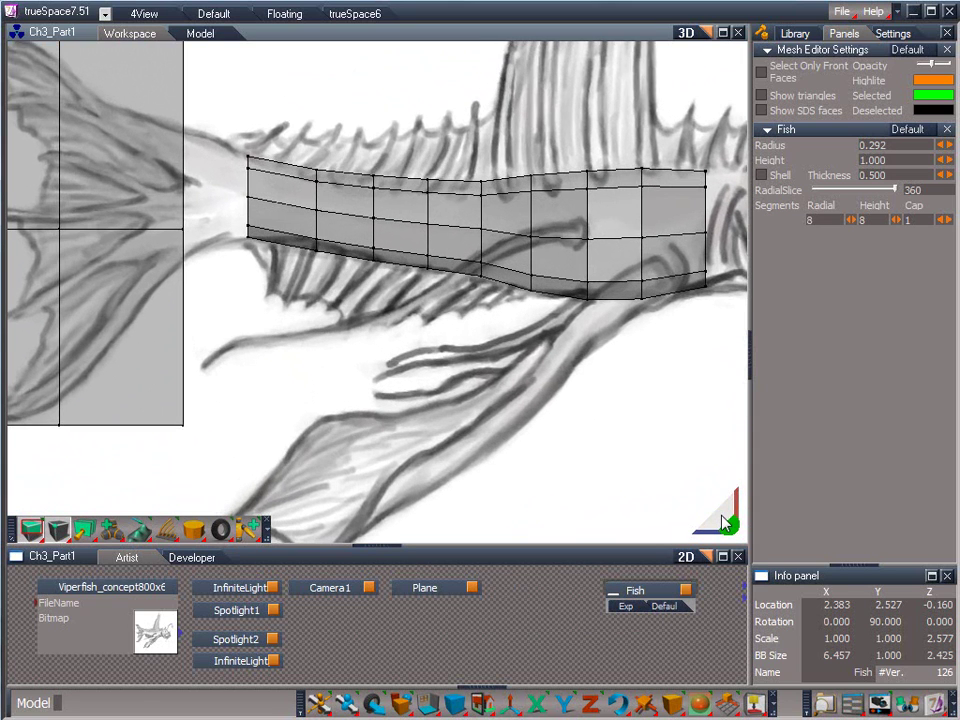
left_click_drag(723, 514, 883, 419)
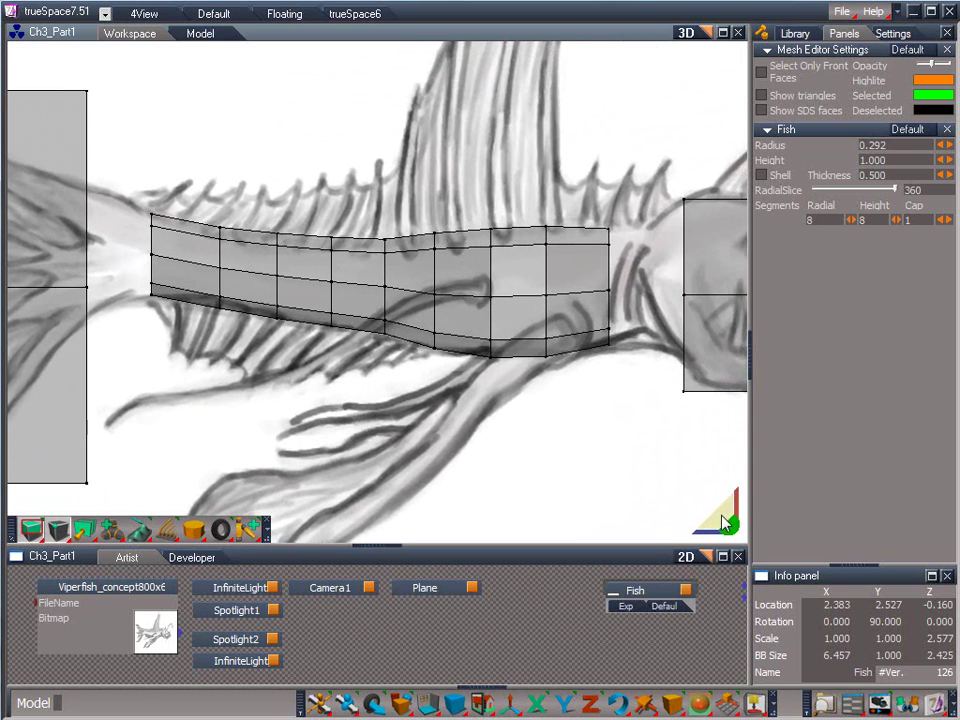
right_click_drag(723, 514, 645, 5)
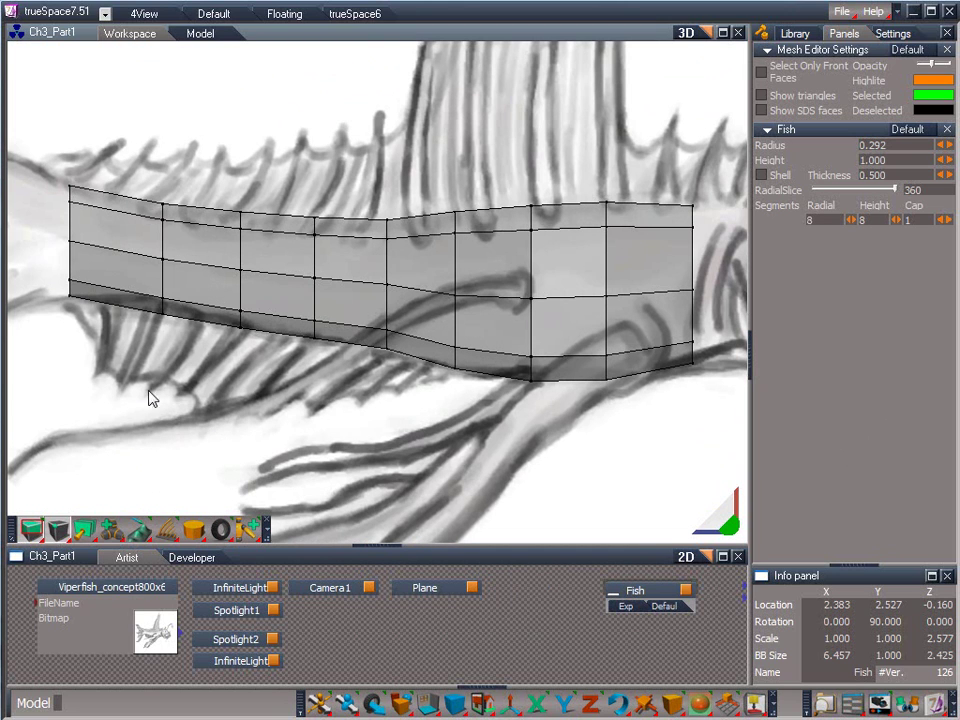
Step: Raise the bottom and side vertices of the second ring from the tail, and lower the tail-end ring's bottom vertices slightly
left_click(165, 305)
left_click_drag(174, 274, 171, 224)
left_click(70, 288)
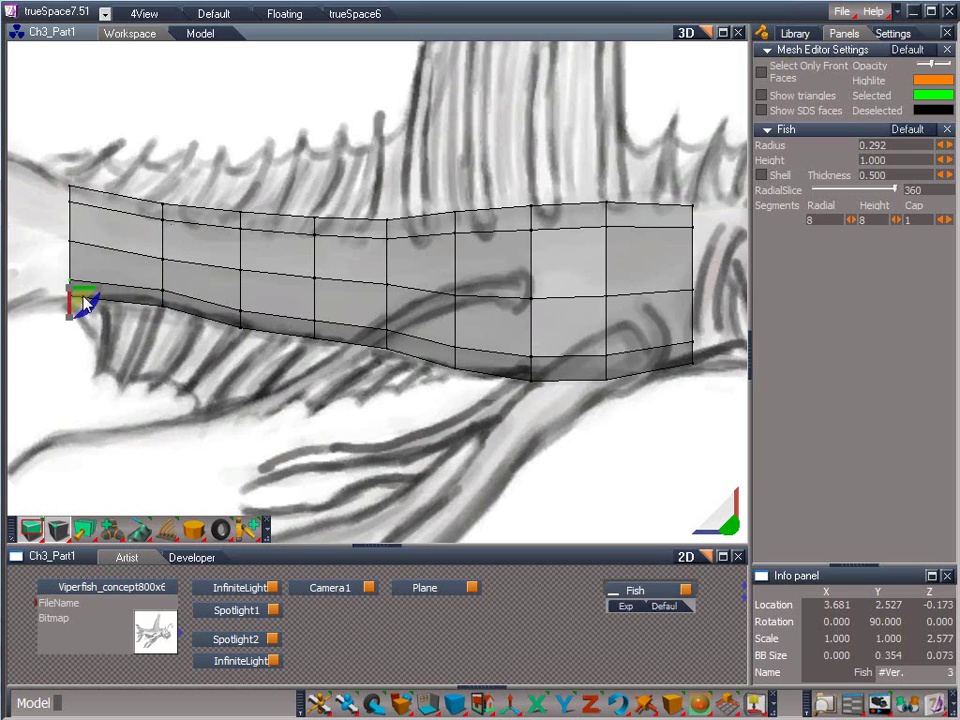
left_click_drag(69, 297, 69, 315)
left_click(167, 264)
left_click(166, 269)
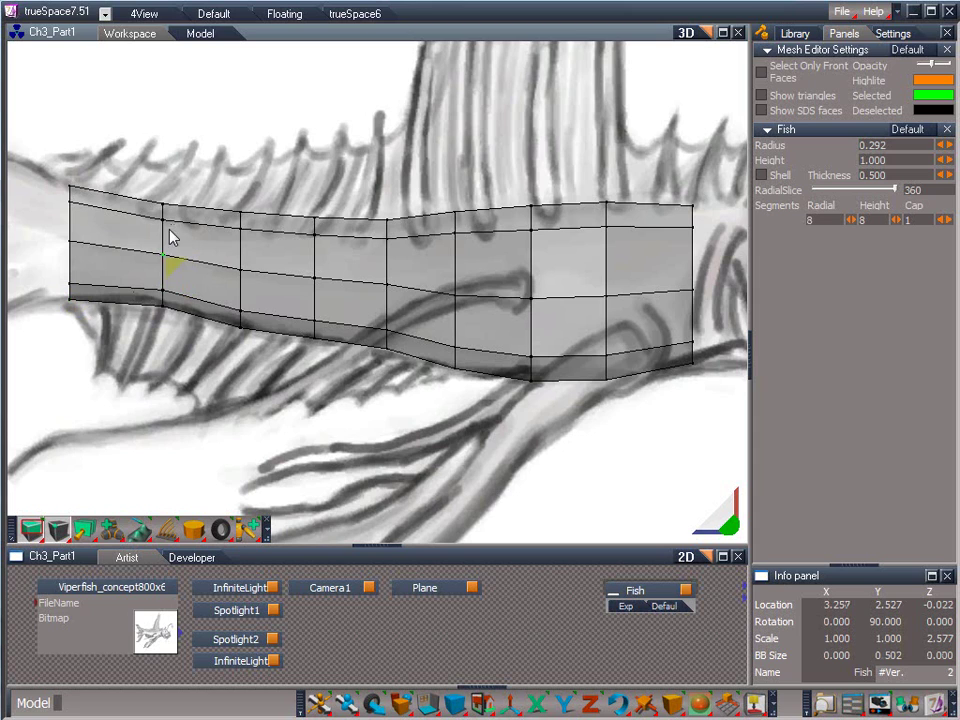
Step: Nudge the bottom vertices of the third through seventh rings from the tail to follow the sketched belly line
left_click(244, 322)
left_click(320, 335)
left_click_drag(321, 332, 322, 335)
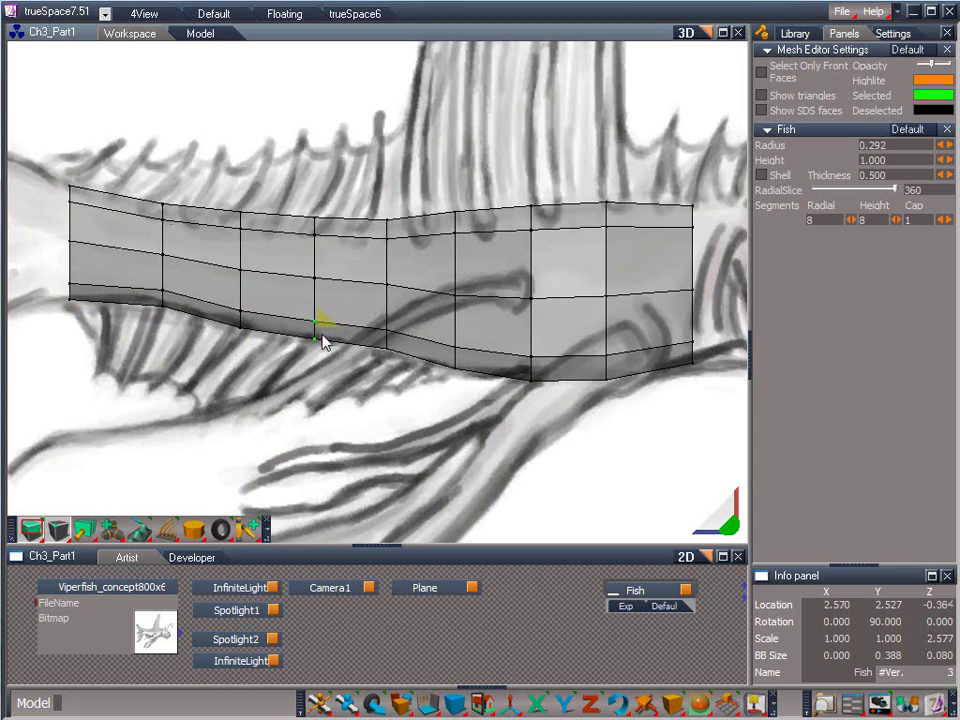
left_click(380, 335)
left_click(369, 360)
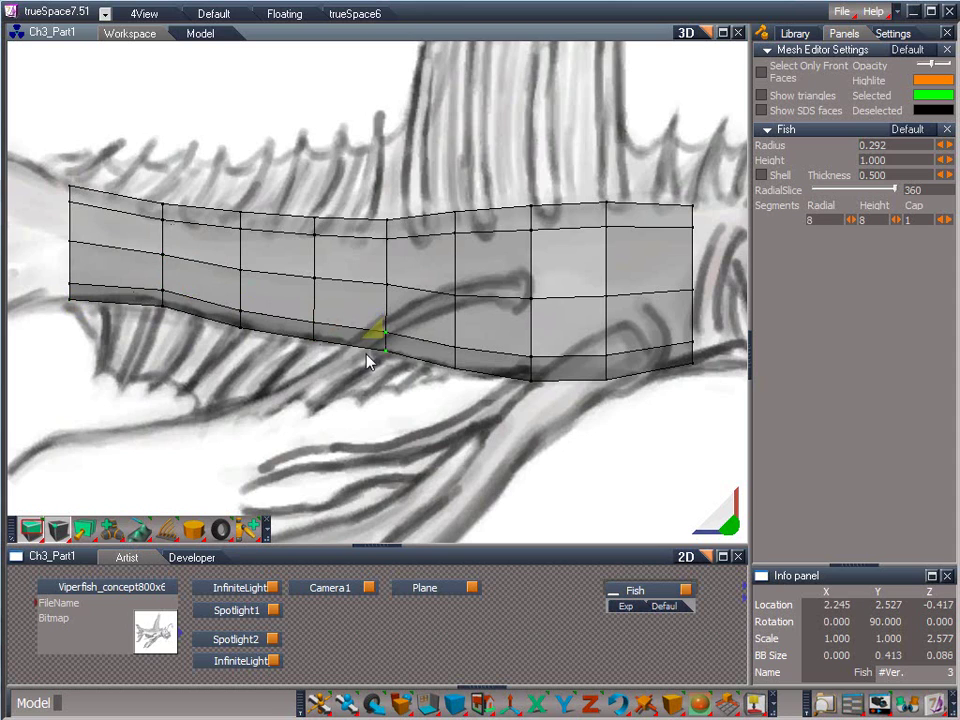
left_click(440, 356)
left_click(526, 366)
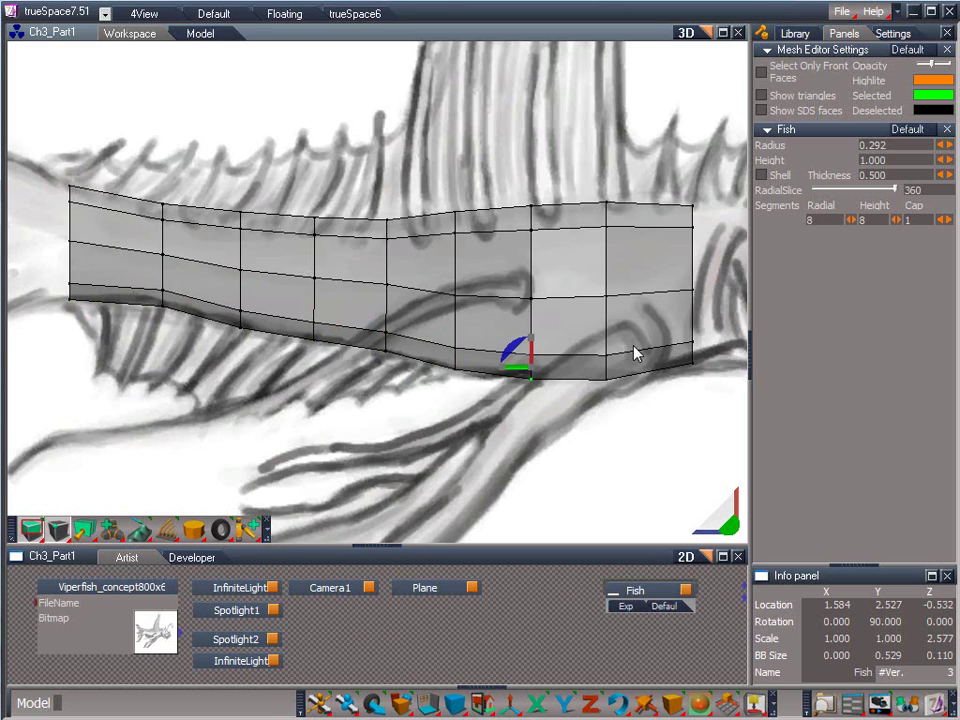
Step: Raise the top vertices of the seventh, eighth and head-end rings to match the sketched back
left_click(605, 221)
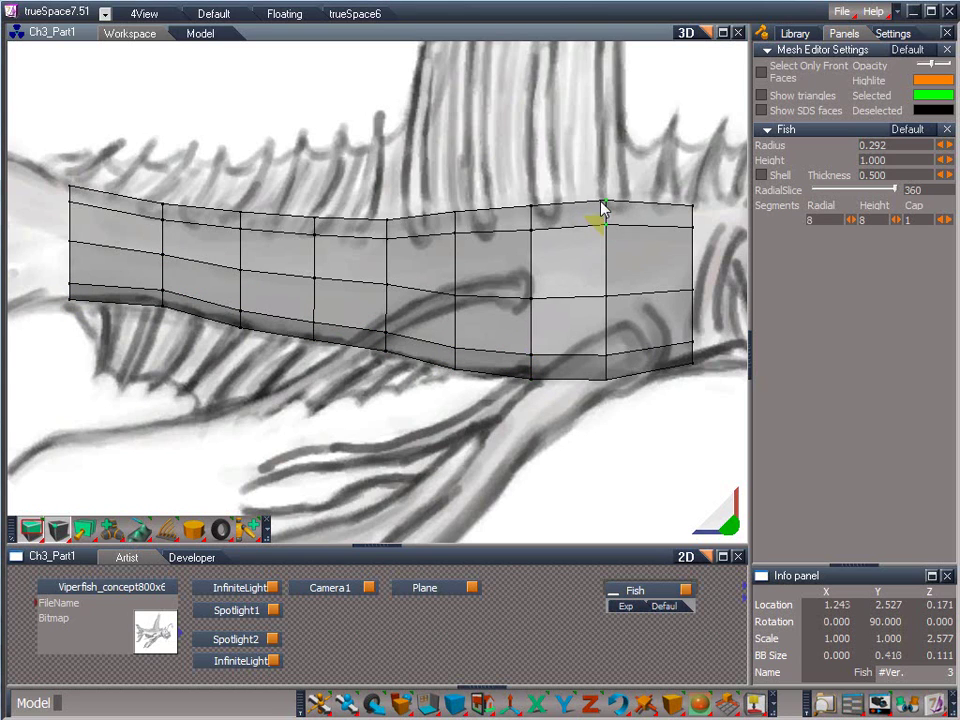
left_click(694, 222)
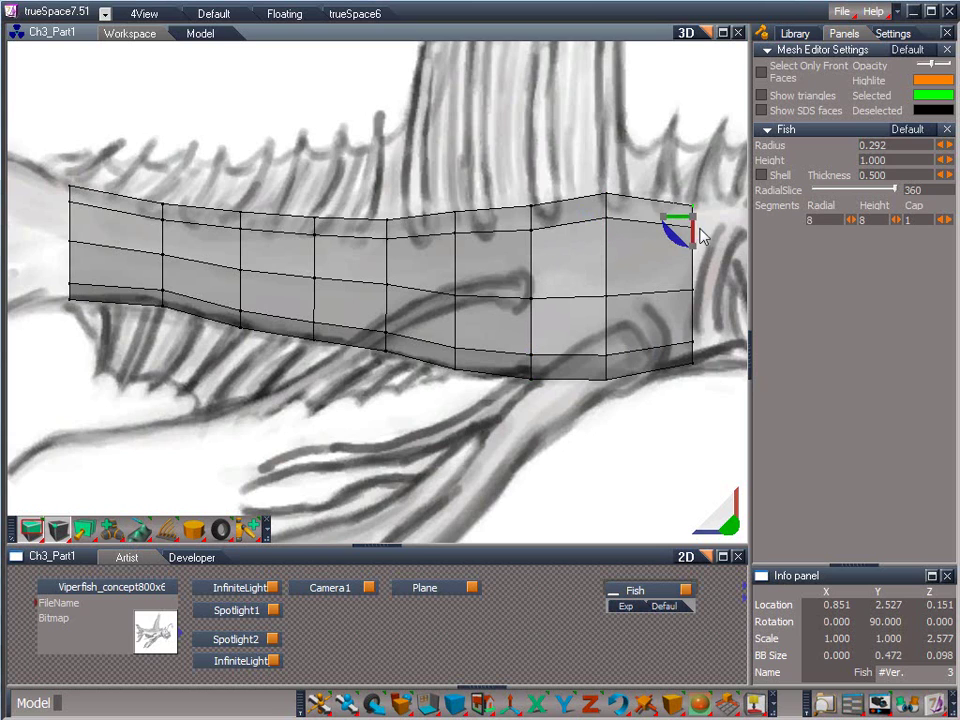
left_click_drag(694, 228, 695, 217)
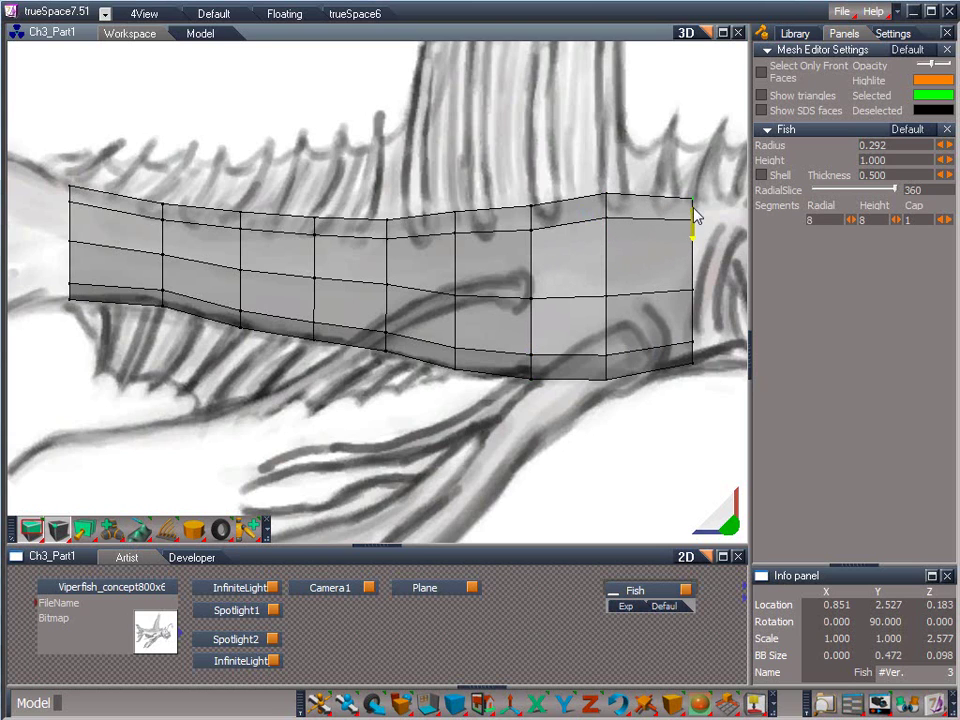
left_click(528, 210)
left_click_drag(521, 206, 511, 188)
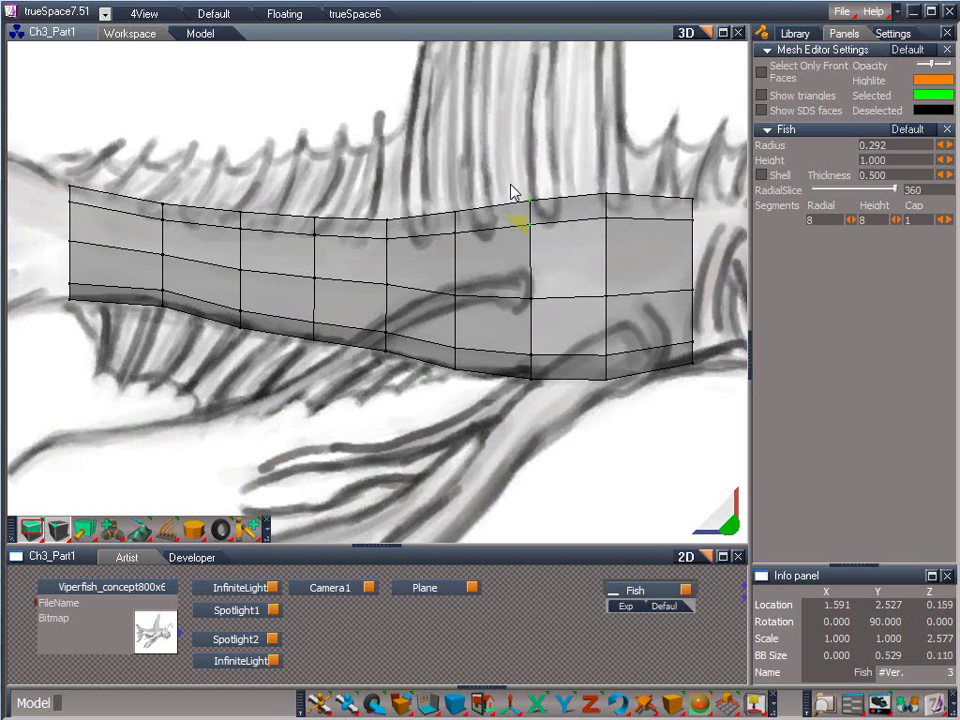
Step: Lower the top vertices of the second, third and fourth rings from the tail to smooth the back contour up to the sixth ring
left_click(452, 236)
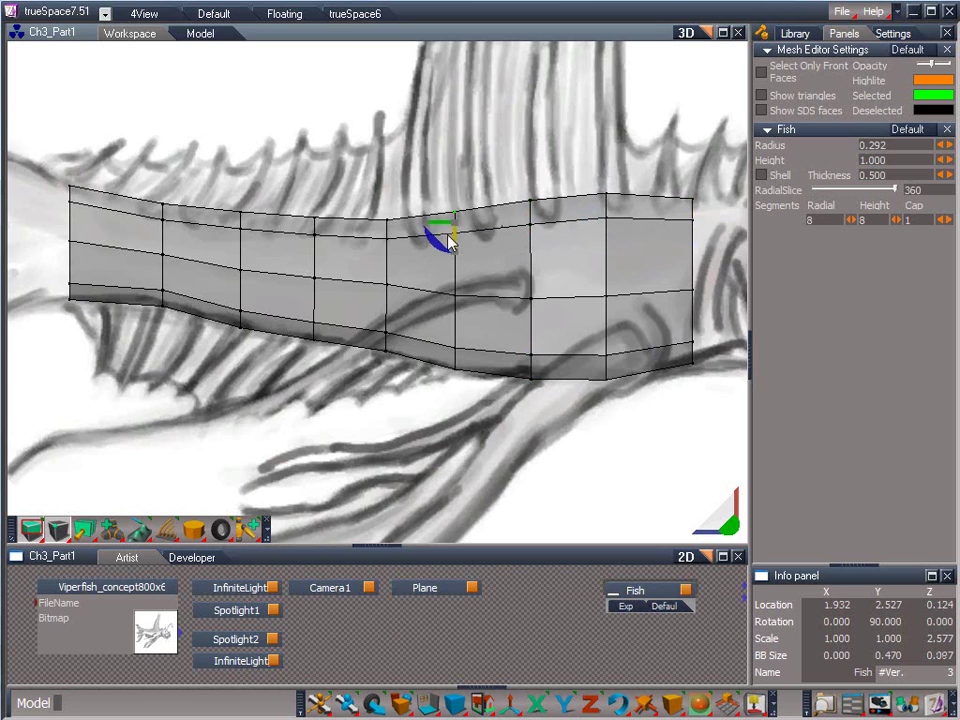
left_click(384, 245)
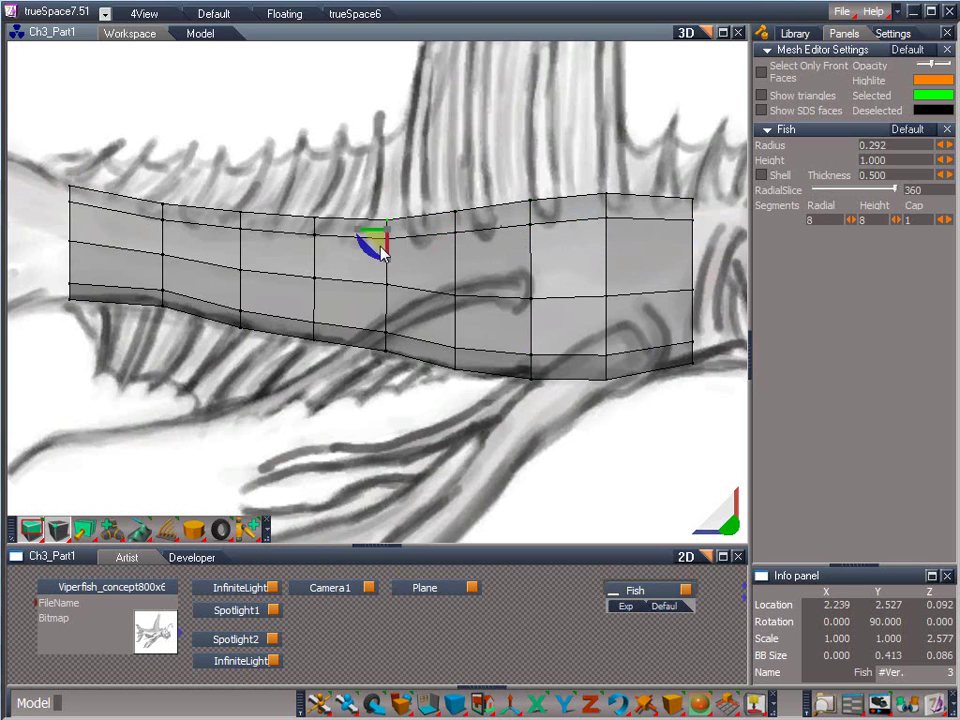
left_click(312, 224)
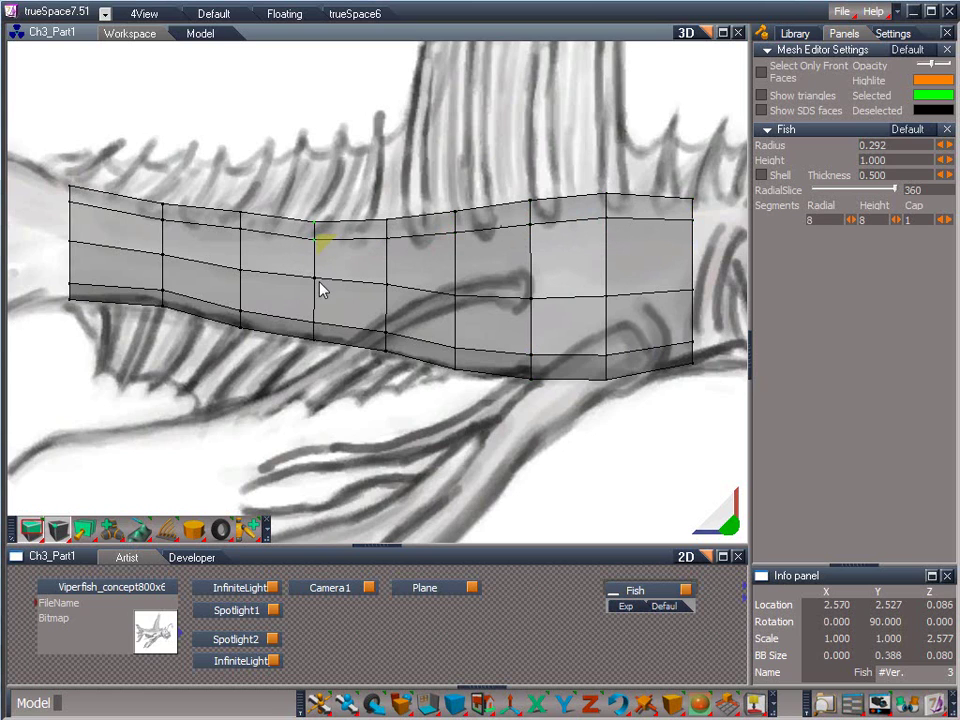
left_click(244, 244)
left_click_drag(248, 297, 248, 287)
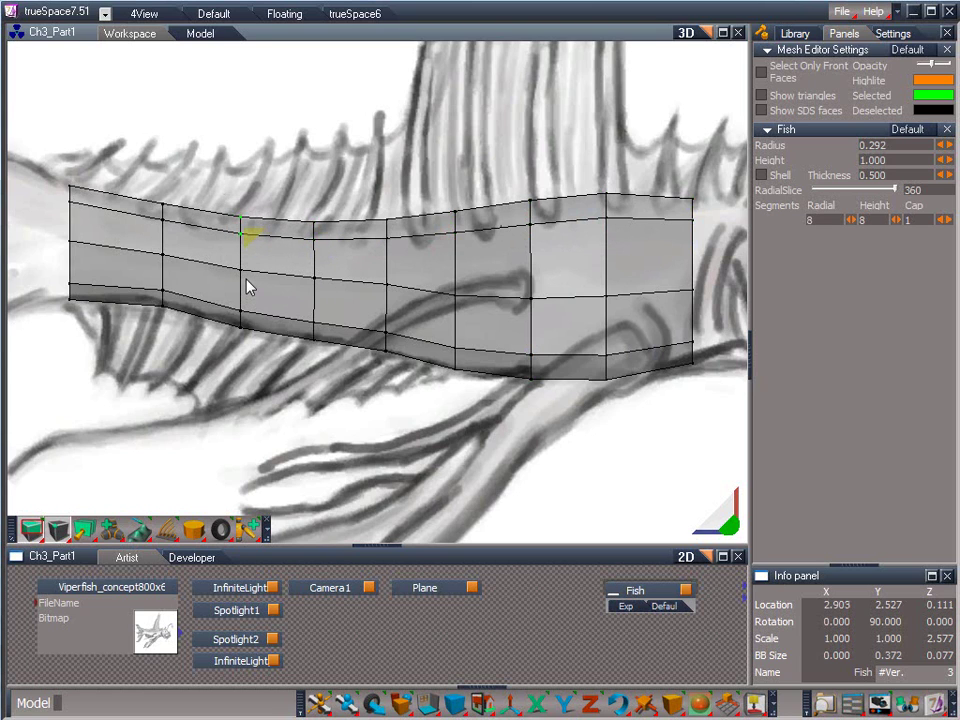
left_click(163, 214)
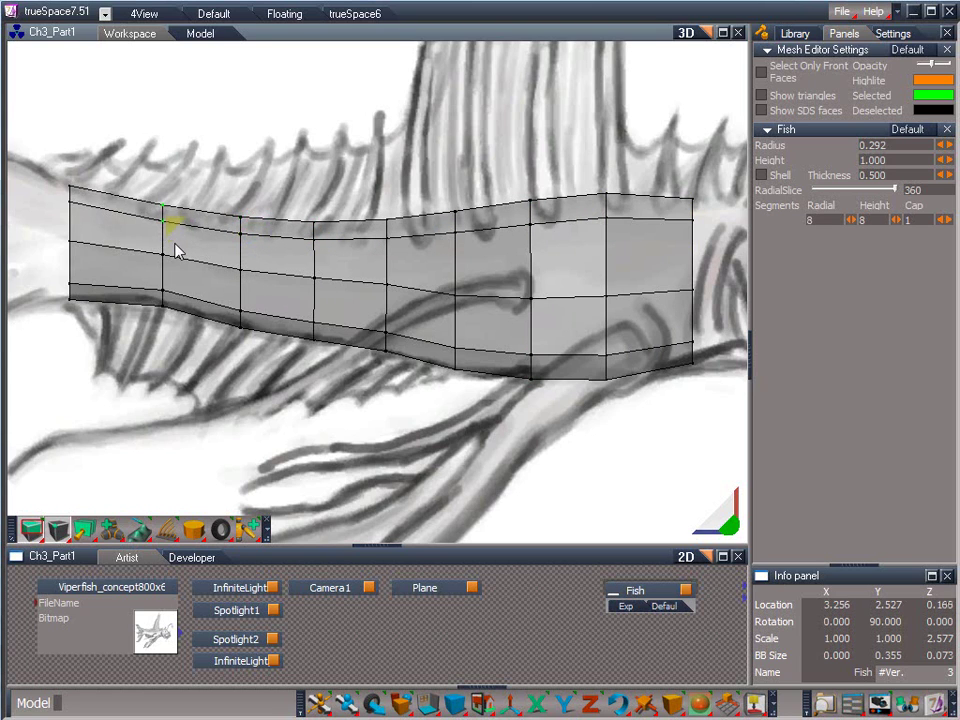
left_click(251, 246)
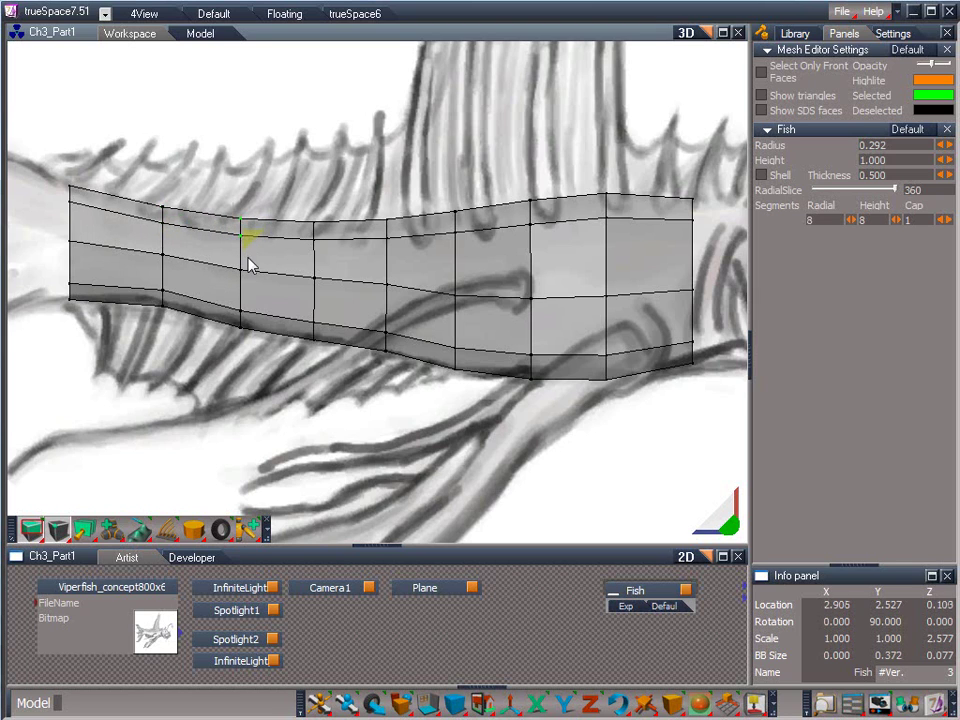
left_click(316, 235)
Step: Lower the side vertices of the fifth and second rings from the tail and the head-end ring's top vertices slightly
left_click(385, 290)
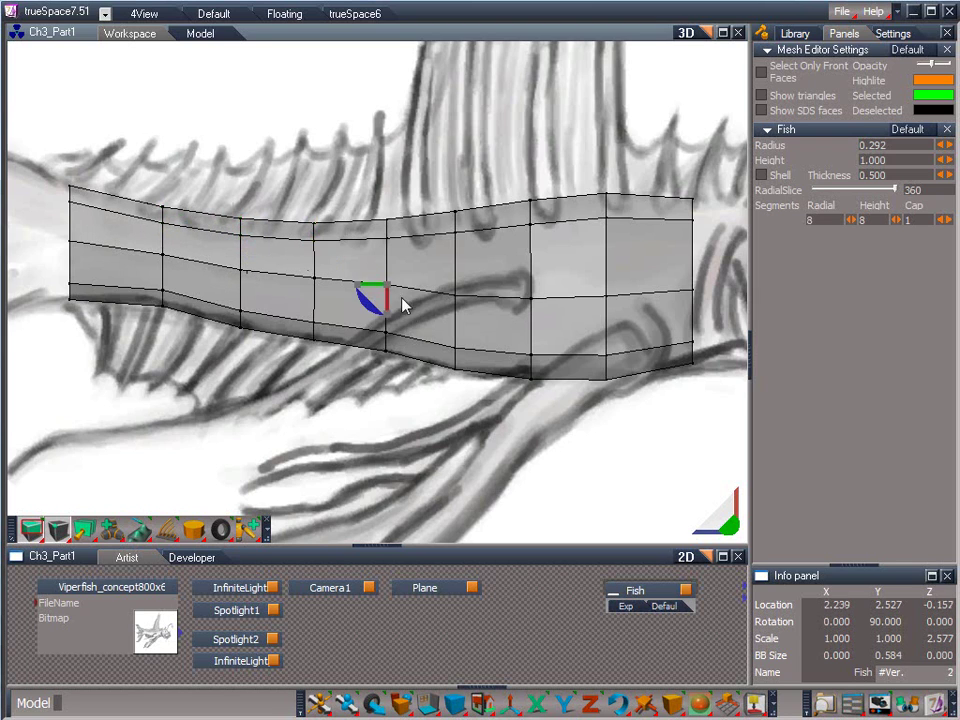
left_click_drag(379, 300, 370, 331)
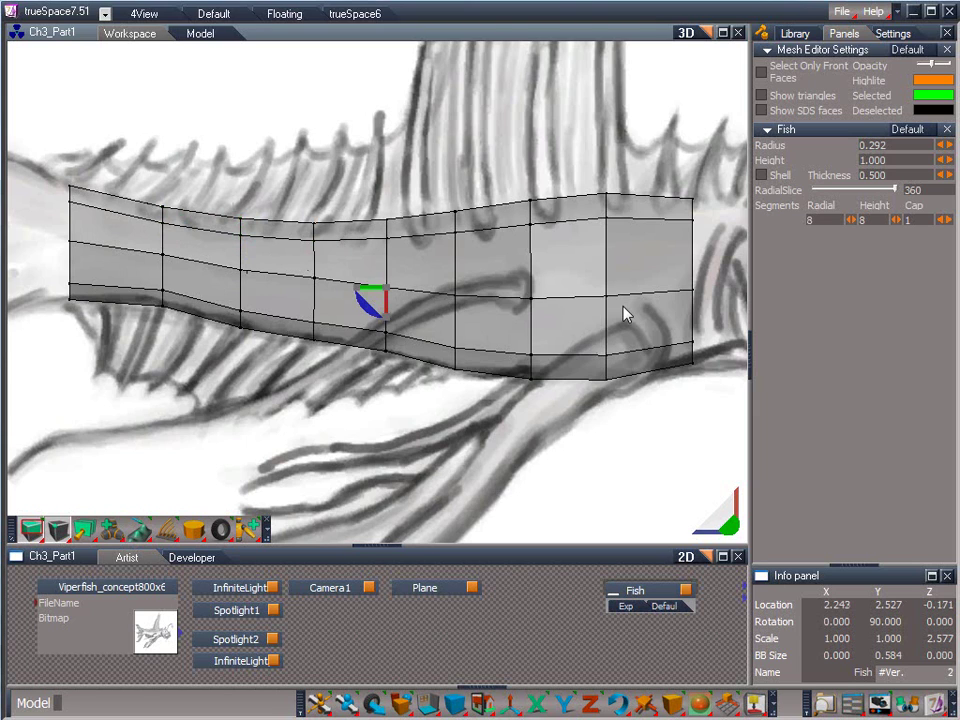
left_click(690, 217)
left_click_drag(694, 219, 693, 221)
left_click(166, 260)
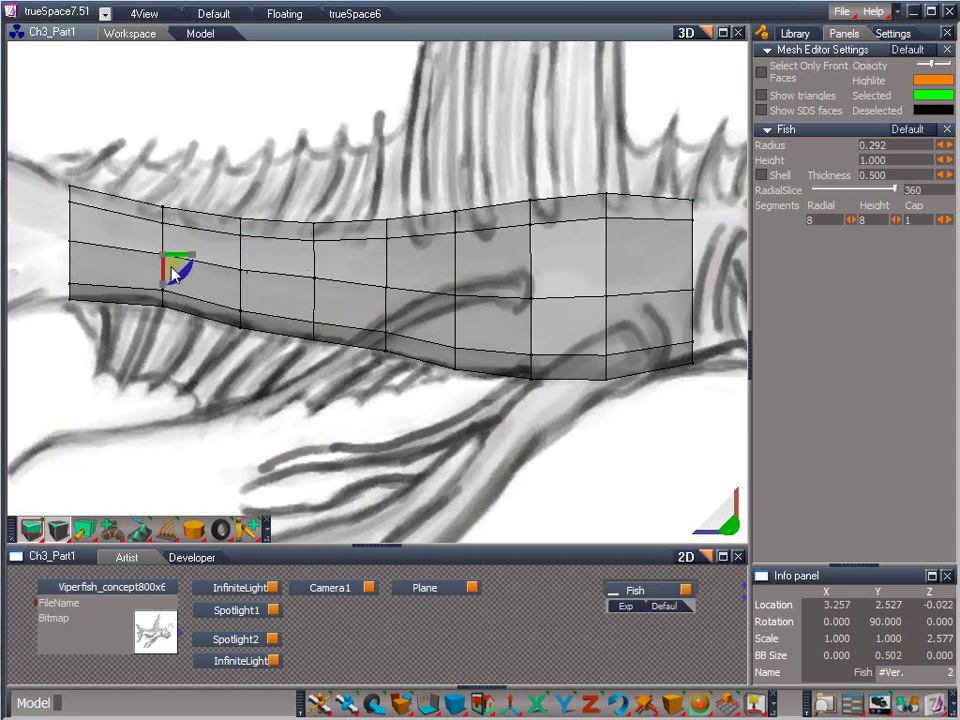
left_click(316, 281)
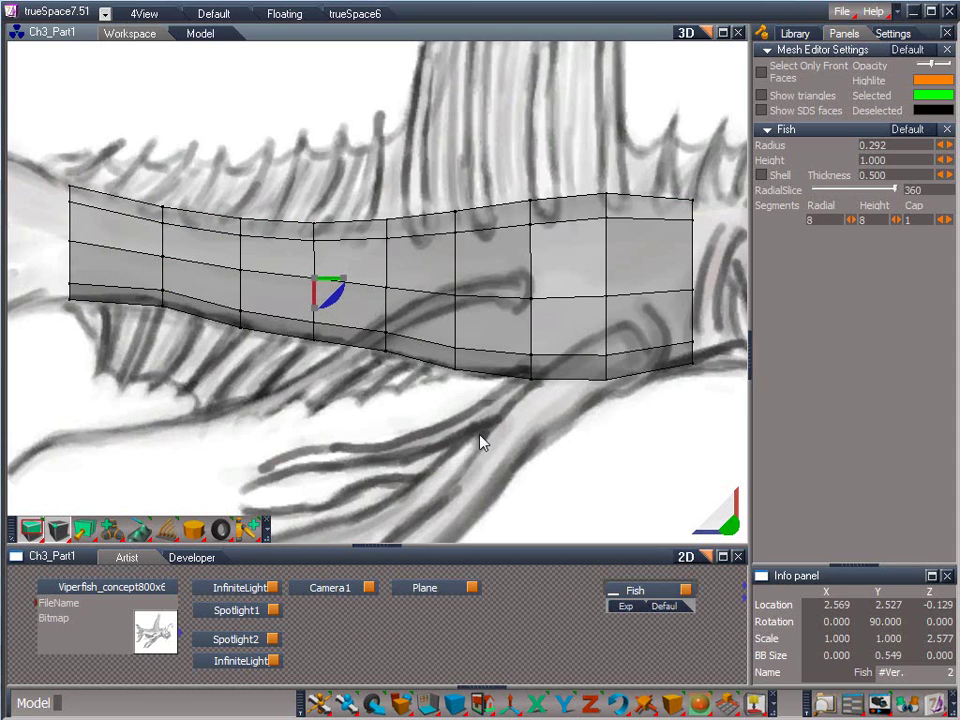
Step: Raise the bottom vertices of the third and sixth rings from the tail slightly to smooth the belly contour
left_click(242, 322)
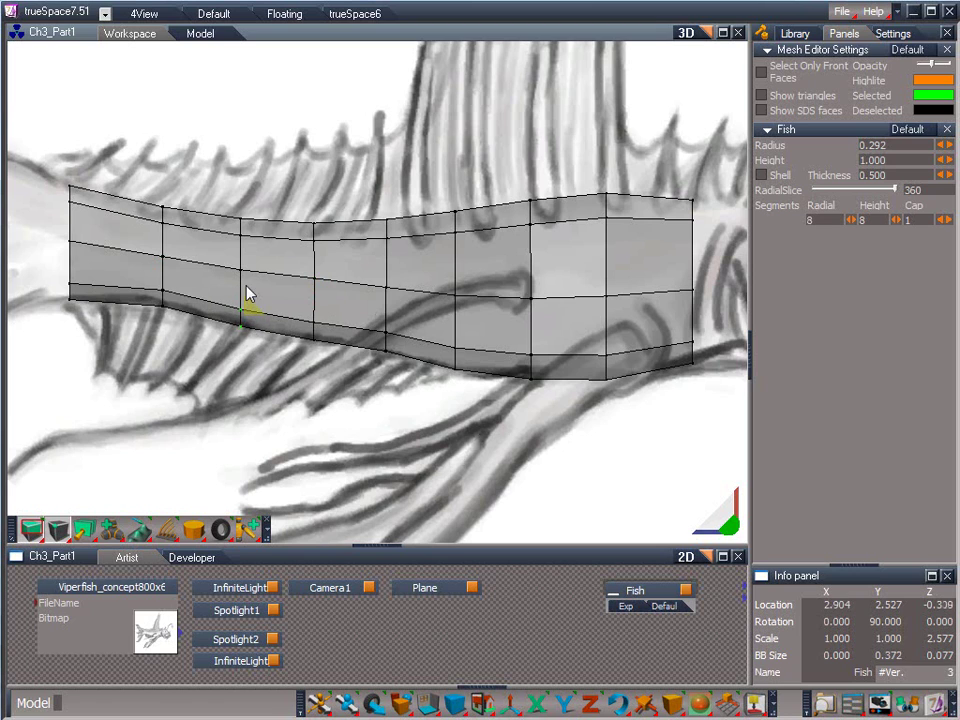
left_click_drag(246, 282, 246, 281)
left_click_drag(446, 362, 487, 415)
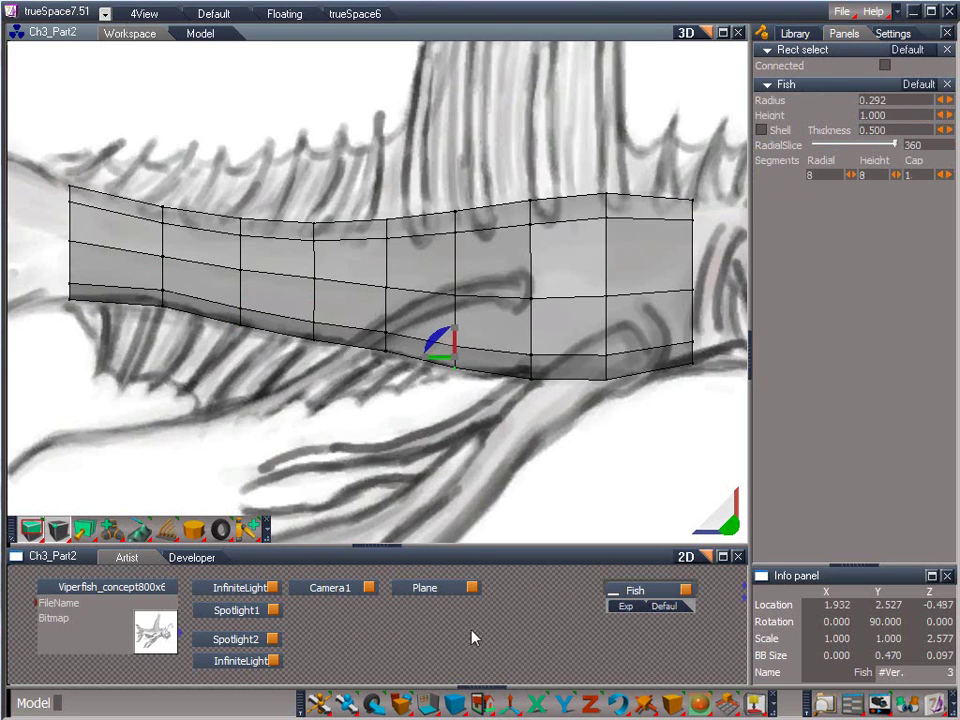
Step: Return to the perspective view and widen the eighth vertex ring from the tail sideways to a scale of about 1.33
mouse_move(483, 704)
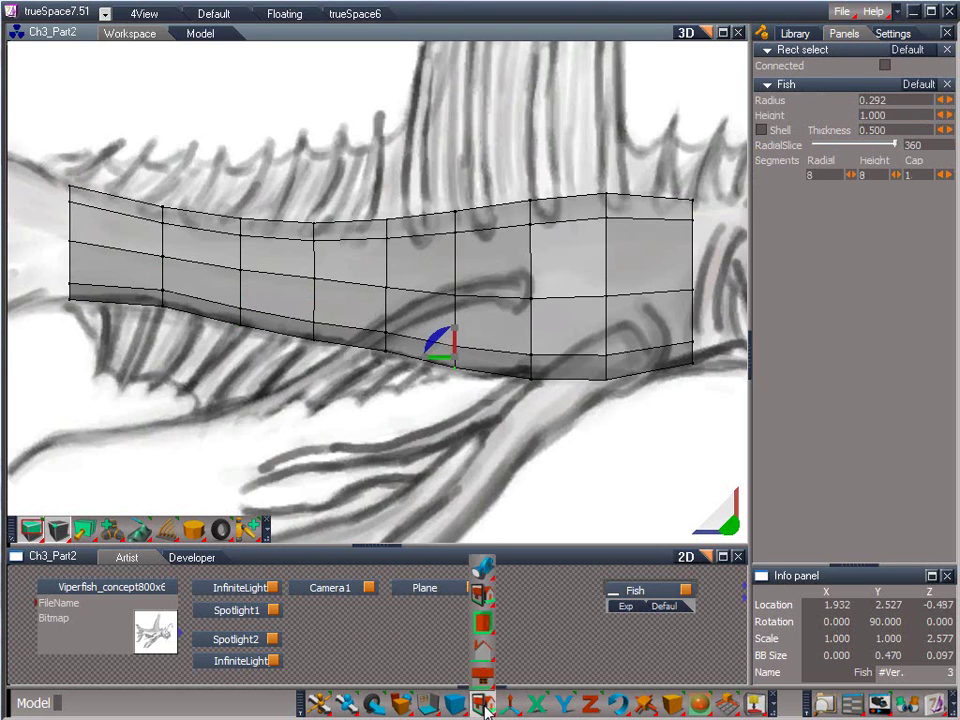
mouse_move(482, 596)
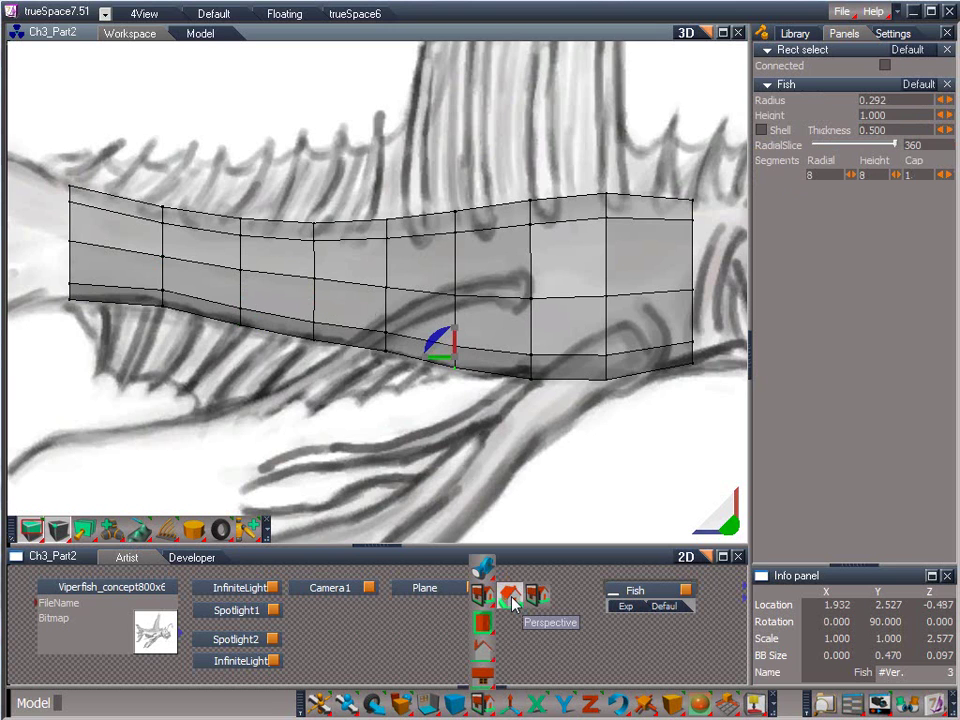
left_click(511, 598)
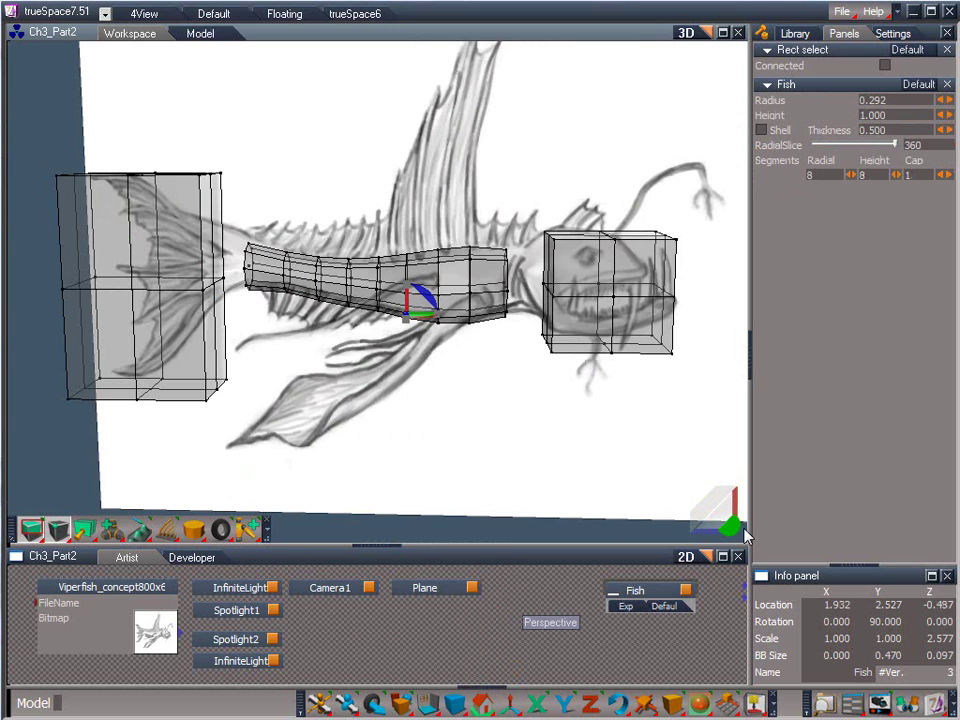
left_click_drag(731, 526, 727, 457)
left_click_drag(456, 270, 483, 719)
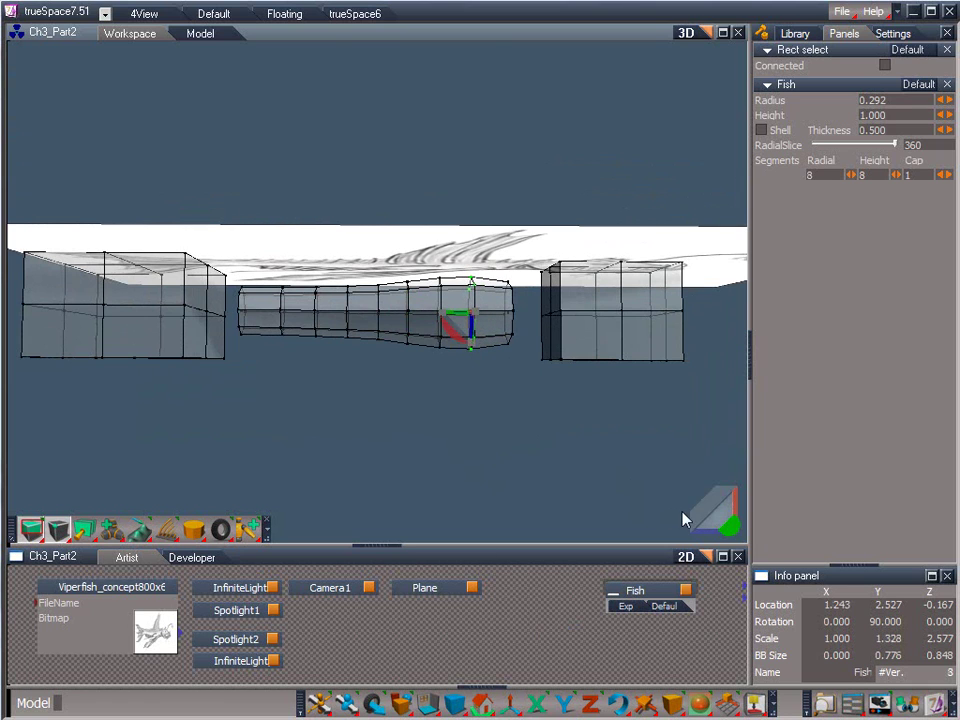
left_click_drag(731, 531, 739, 360)
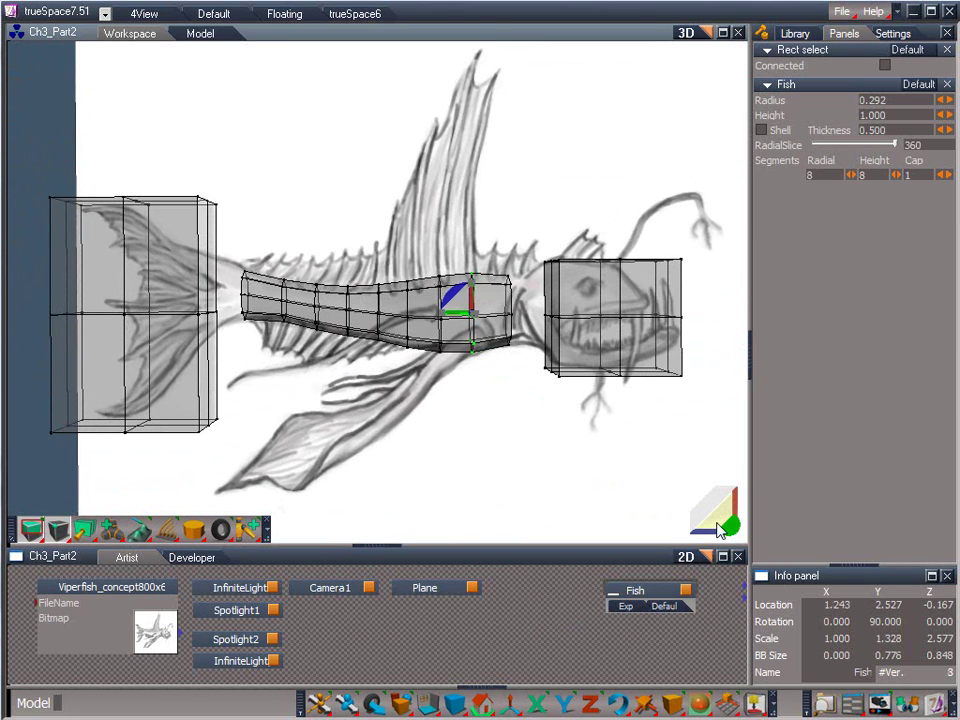
left_click_drag(485, 440, 540, 500)
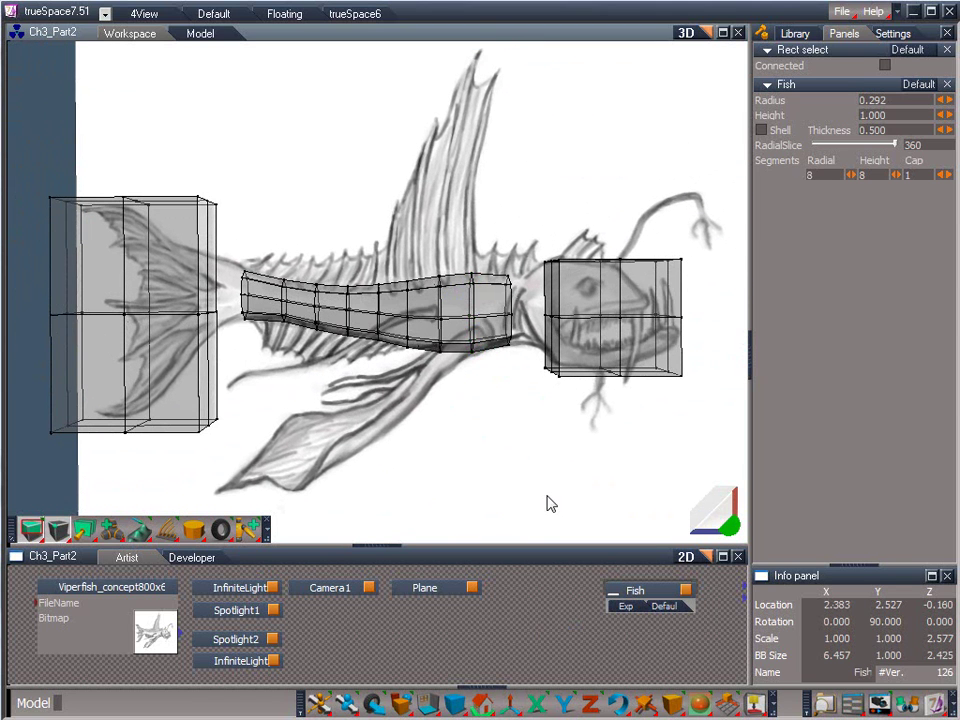